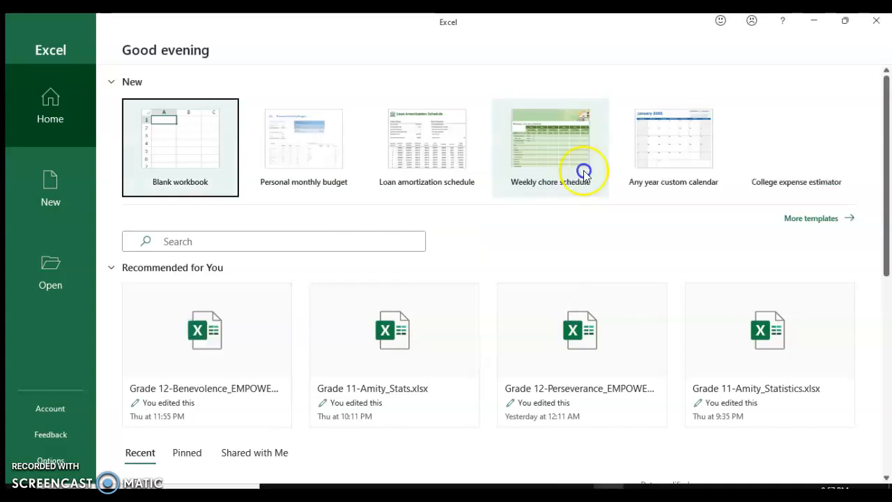
{"action": "left_click", "coordinate": [815, 21]}
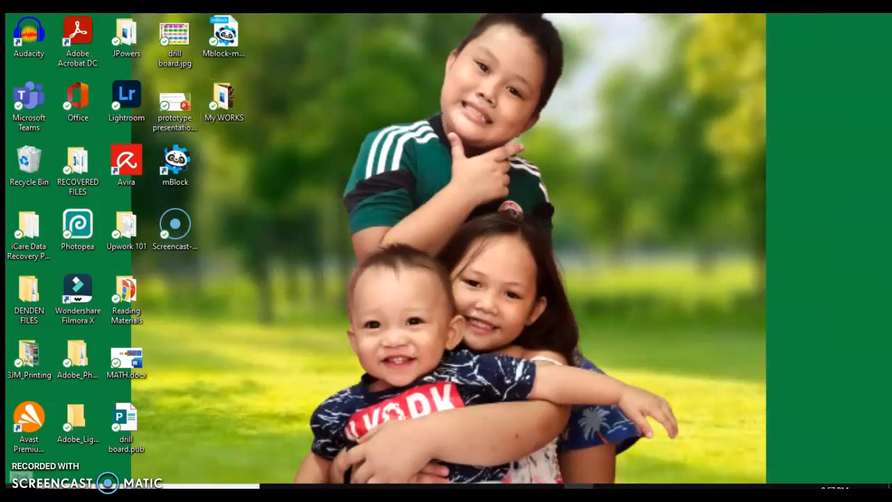
{"action": "key", "text": "super"}
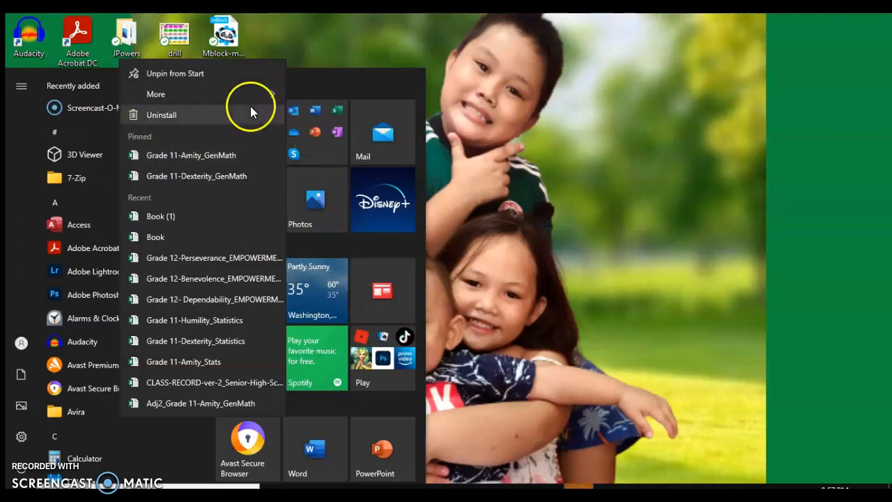
{"action": "left_click", "coordinate": [300, 81]}
{"action": "scroll", "coordinate": [260, 335], "scroll_direction": "down", "scroll_amount": 5}
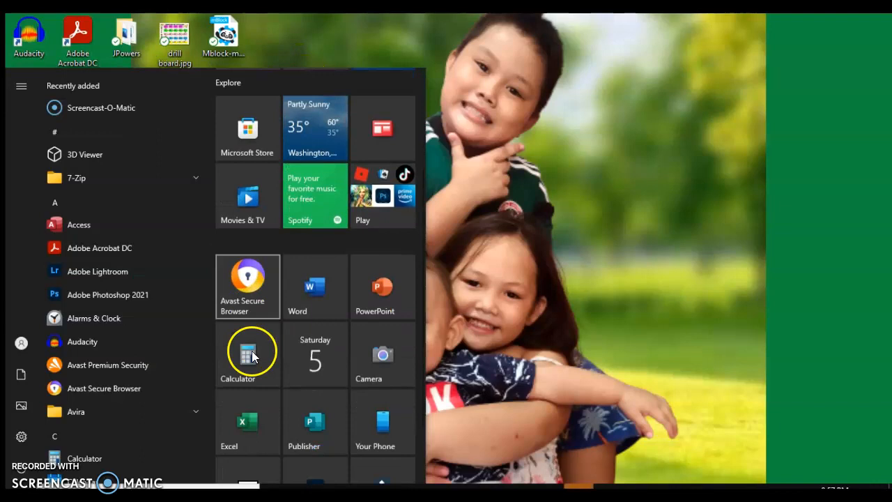
{"action": "scroll", "coordinate": [252, 355], "scroll_direction": "down", "scroll_amount": 2}
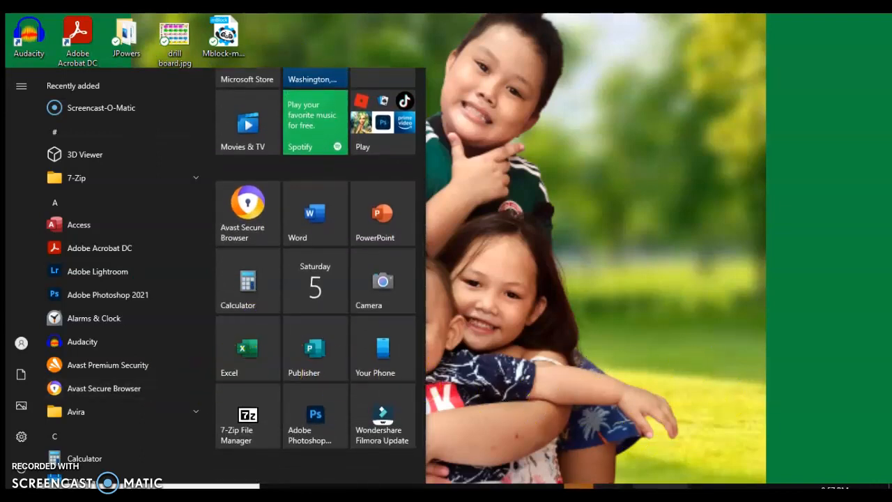
{"action": "left_click", "coordinate": [609, 486]}
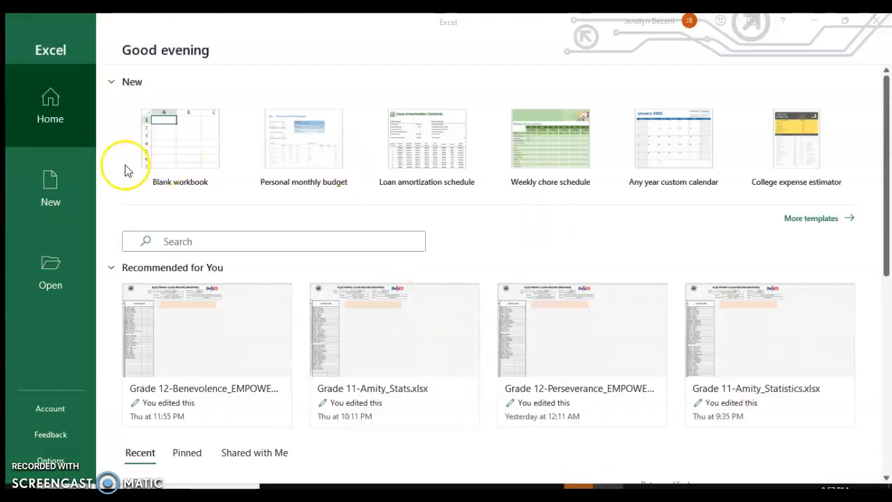
- Open a new blank workbook and widen column A to about three times its width
{"action": "left_click", "coordinate": [194, 138]}
{"action": "left_click", "coordinate": [195, 144]}
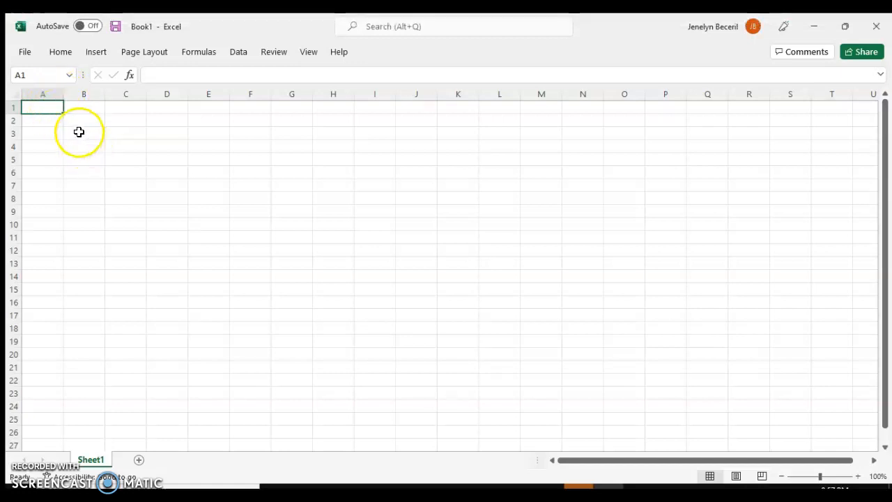
{"action": "left_click_drag", "start_coordinate": [63, 91], "coordinate": [147, 107]}
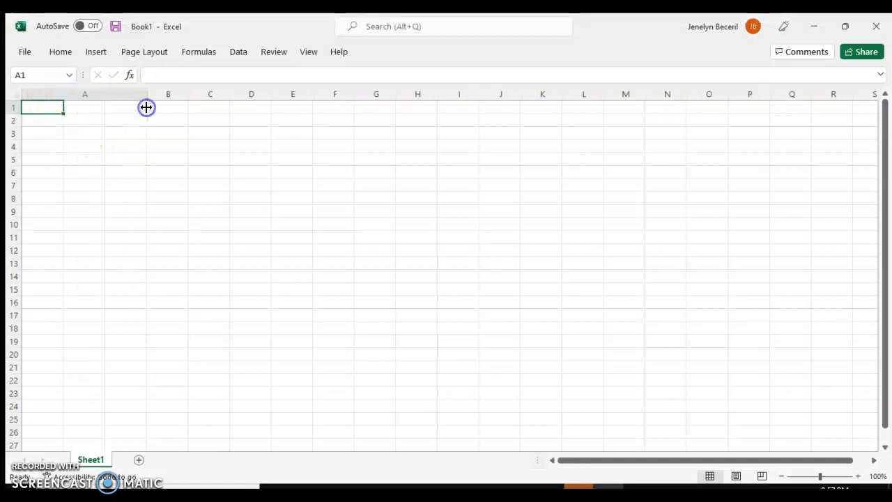
- Enter the header Students in cell A1
{"action": "left_click", "coordinate": [74, 108]}
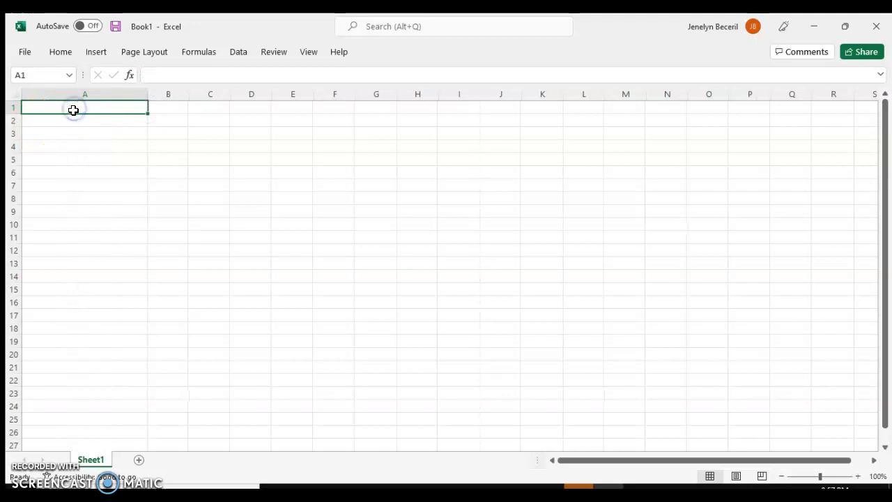
{"action": "type", "text": "S"}
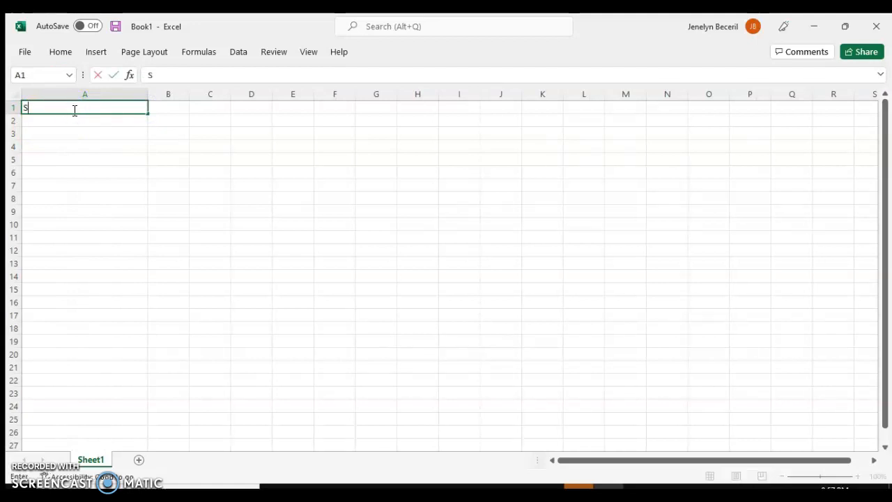
{"action": "type", "text": "tudents"}
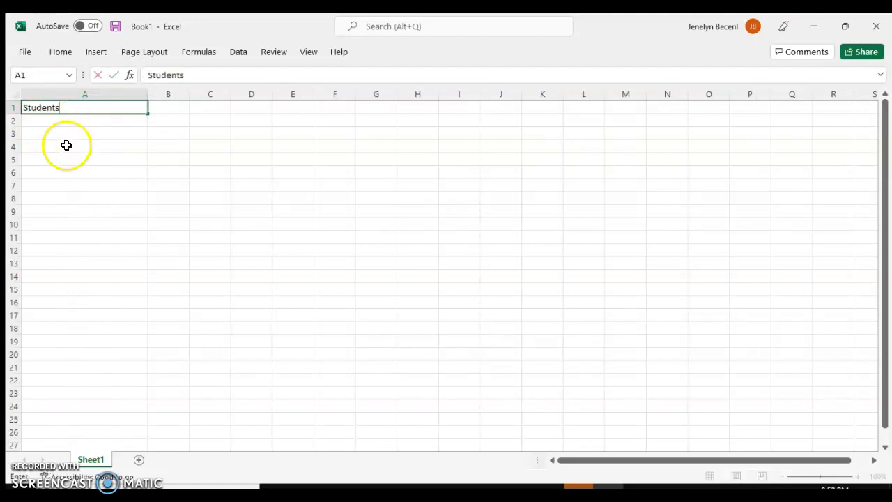
{"action": "left_click", "coordinate": [54, 133]}
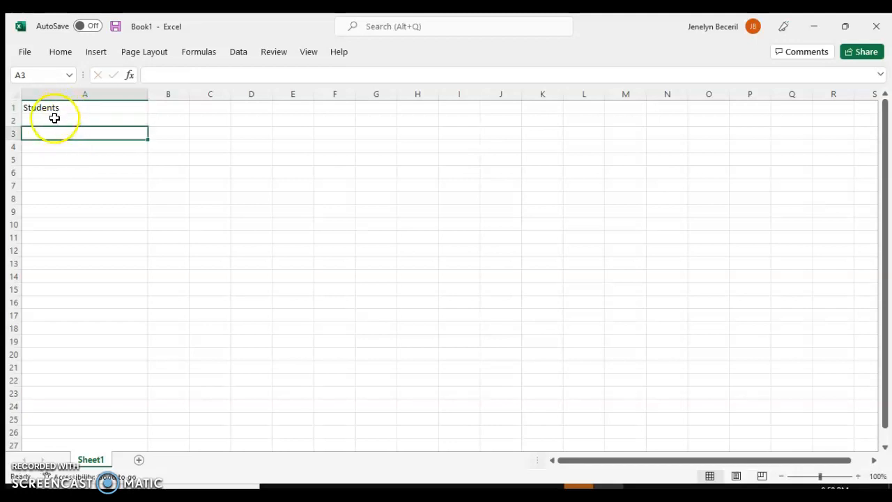
- Enter six student names down cells A3 to A8
{"action": "type", "text": "M"}
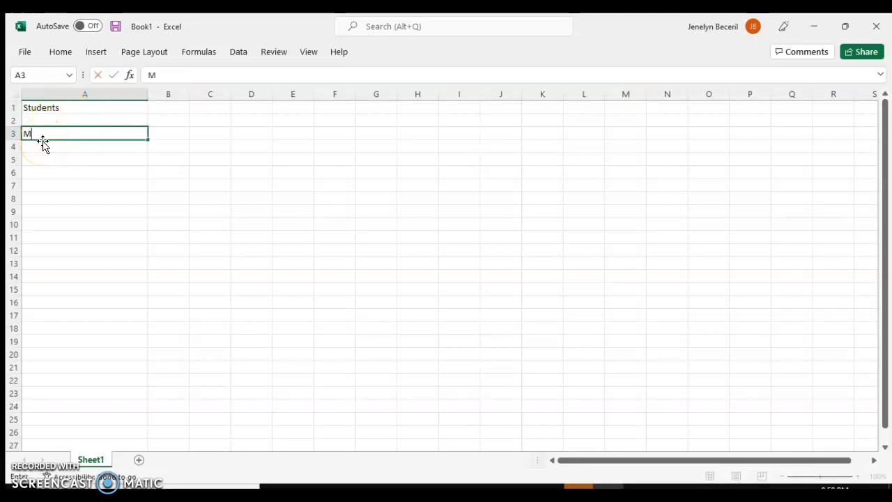
{"action": "type", "text": "ary"}
{"action": "key", "text": "Return"}
{"action": "type", "text": "J"}
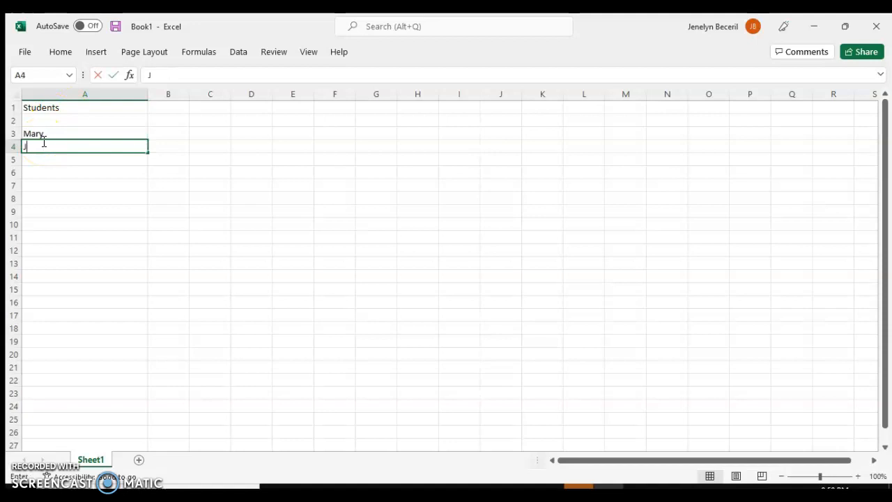
{"action": "type", "text": "ane"}
{"action": "key", "text": "Return"}
{"action": "type", "text": "S"}
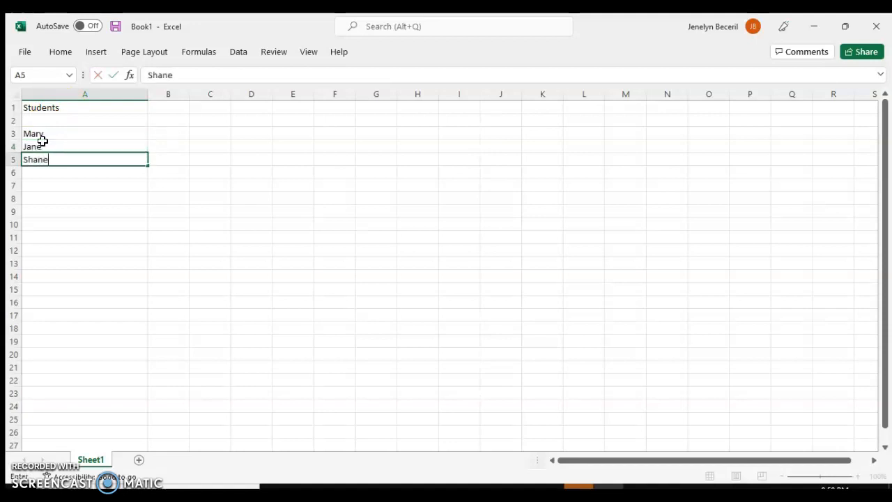
{"action": "key", "text": "Return"}
{"action": "type", "text": "honney"}
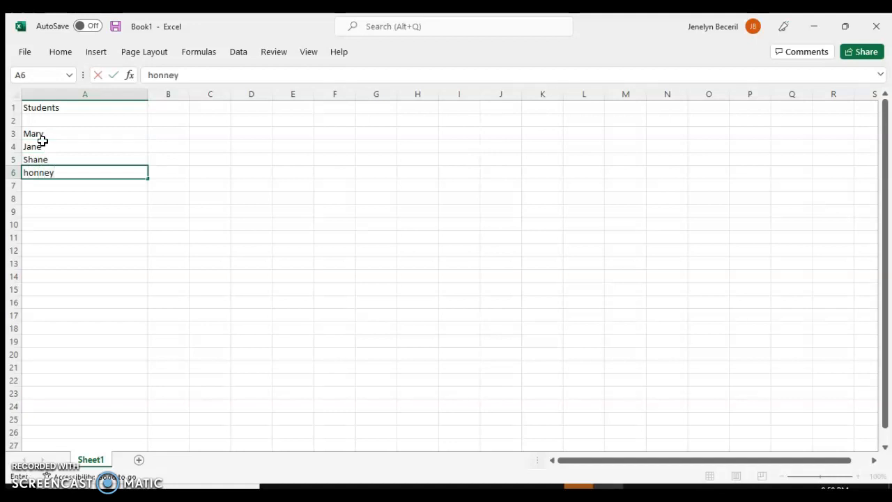
{"action": "key", "text": "Return"}
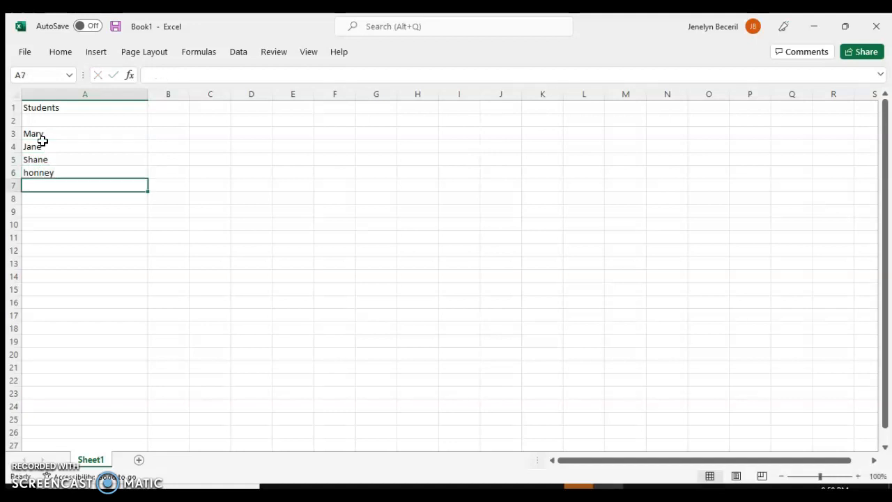
{"action": "type", "text": "Maegen"}
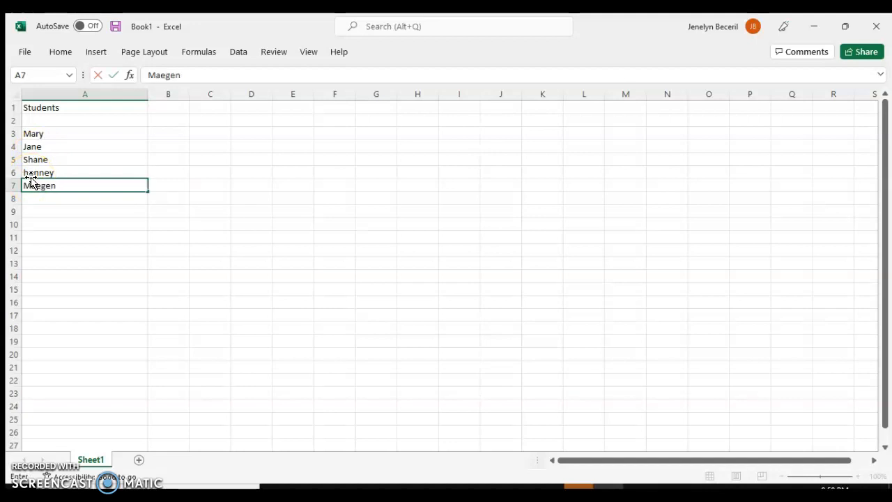
{"action": "key", "text": "Return"}
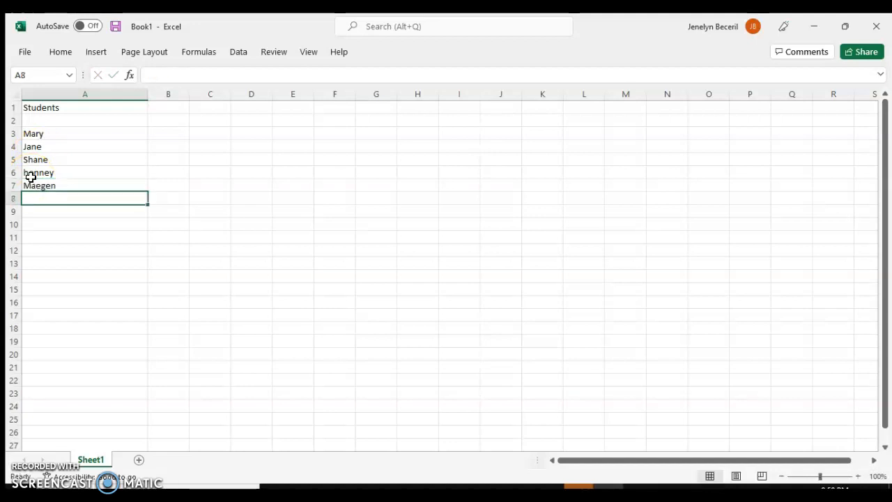
{"action": "type", "text": "Jay"}
{"action": "key", "text": "Return"}
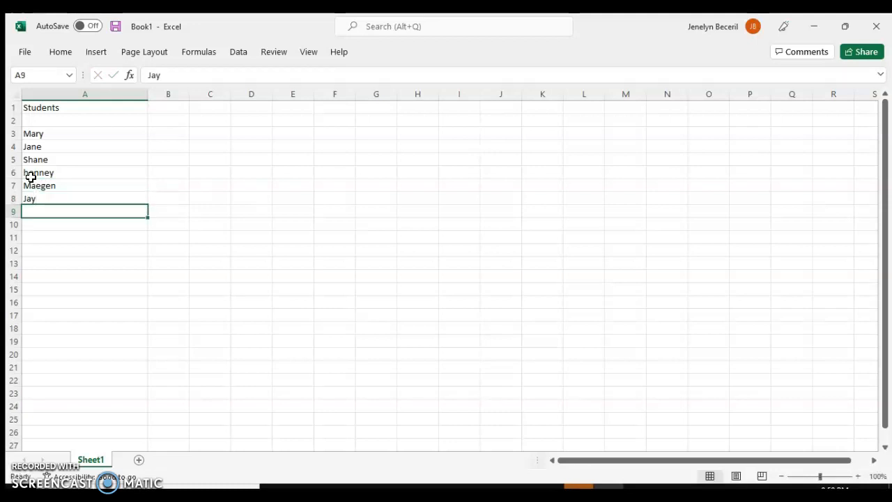
- Widen column B and enter the header Scores #1 in cell B1
{"action": "left_click_drag", "start_coordinate": [189, 94], "coordinate": [225, 114]}
{"action": "left_click", "coordinate": [177, 110]}
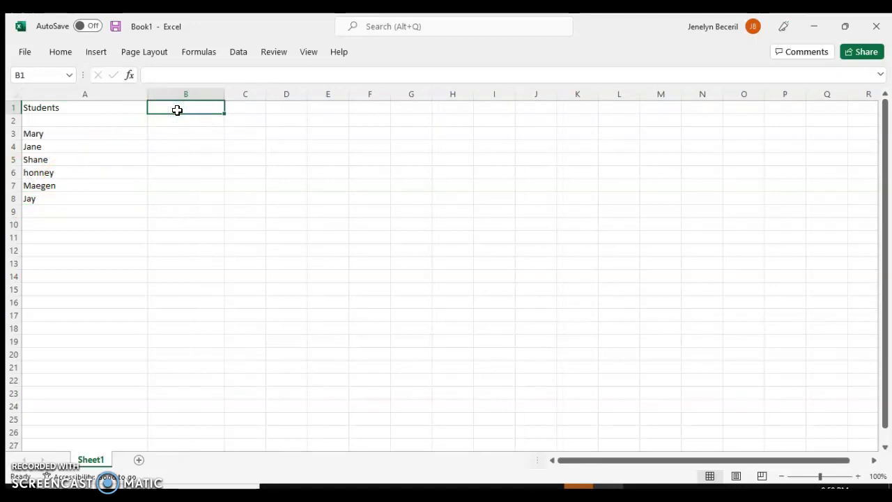
{"action": "left_click", "coordinate": [175, 109]}
{"action": "type", "text": "Scores #1"}
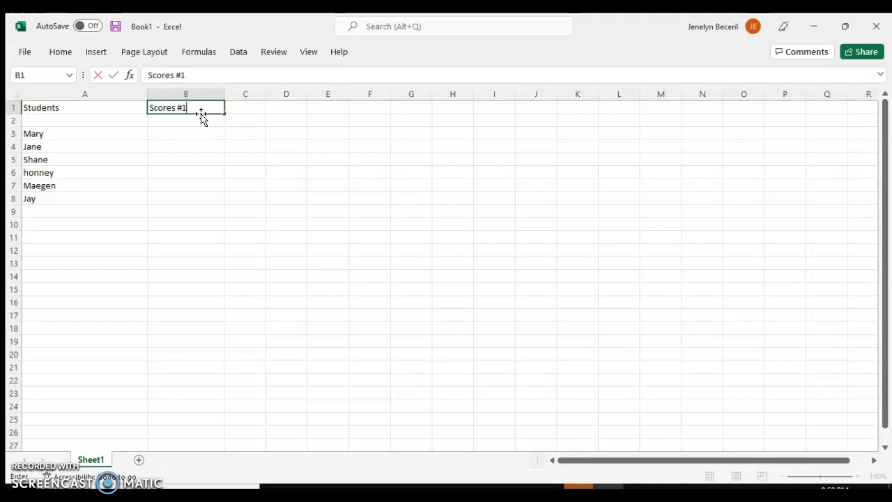
{"action": "left_click", "coordinate": [251, 106]}
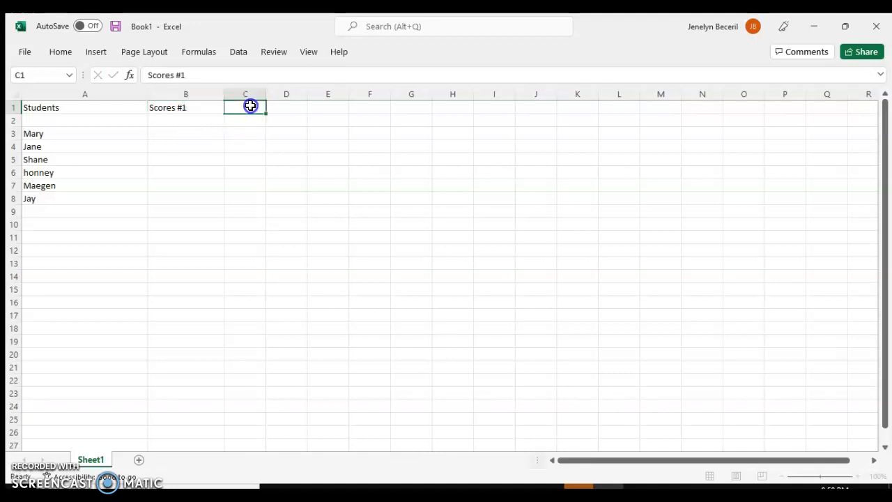
- Widen column C and enter the header Scores#2 in cell C1
{"action": "left_click_drag", "start_coordinate": [267, 94], "coordinate": [311, 94]}
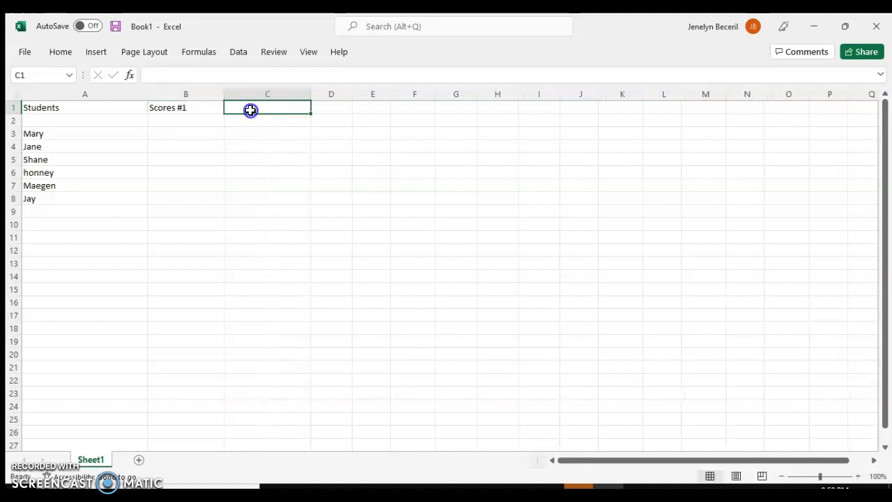
{"action": "type", "text": "Scores#2"}
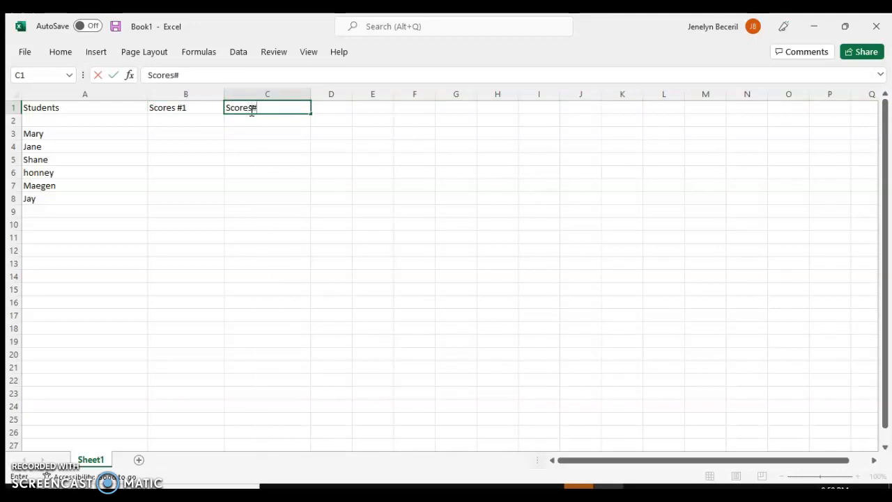
{"action": "left_click", "coordinate": [192, 131]}
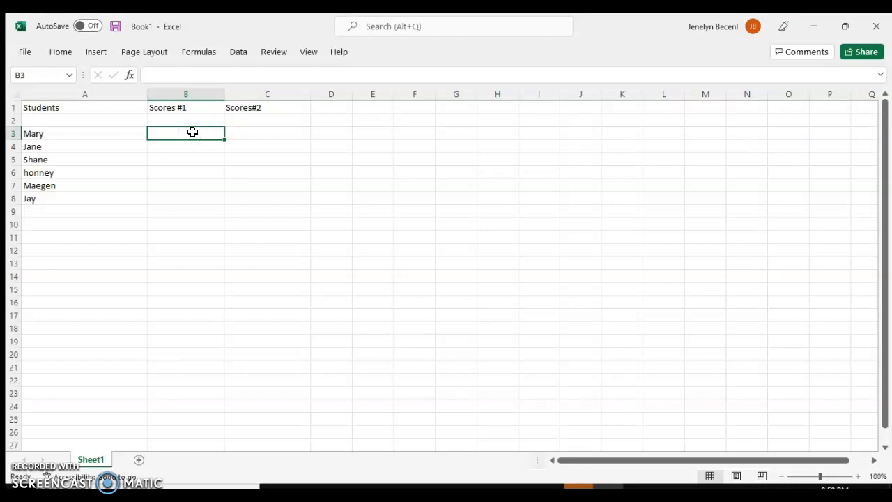
- Enter the scores 5, 6, 10, 15, 14 and 20 in cells B3 to B8
{"action": "type", "text": "5"}
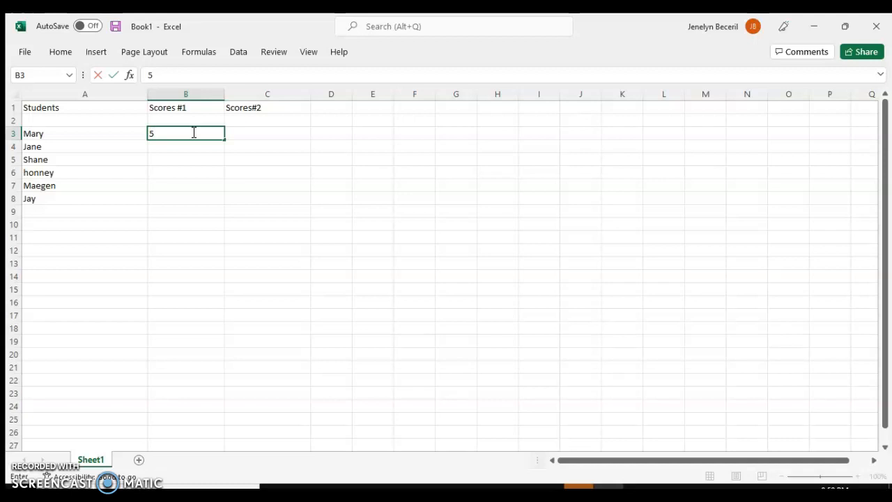
{"action": "key", "text": "Return"}
{"action": "type", "text": "6"}
{"action": "key", "text": "Return"}
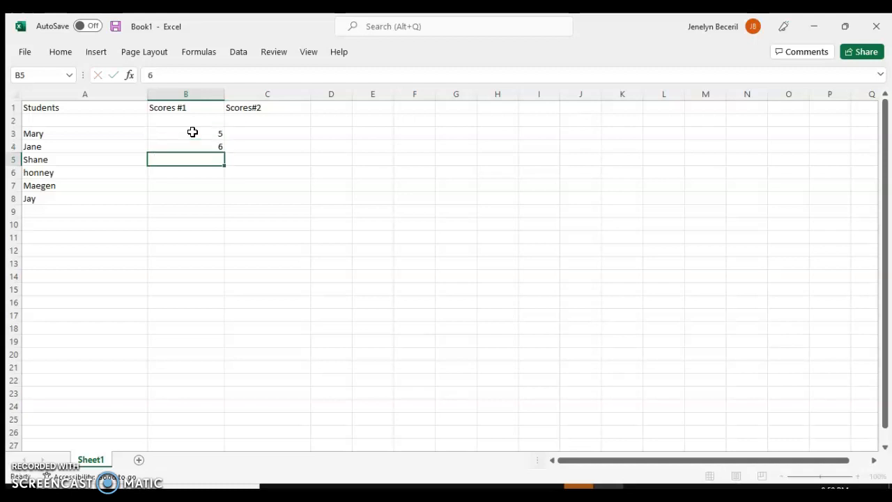
{"action": "type", "text": "10"}
{"action": "key", "text": "Return"}
{"action": "type", "text": "15"}
{"action": "key", "text": "Return"}
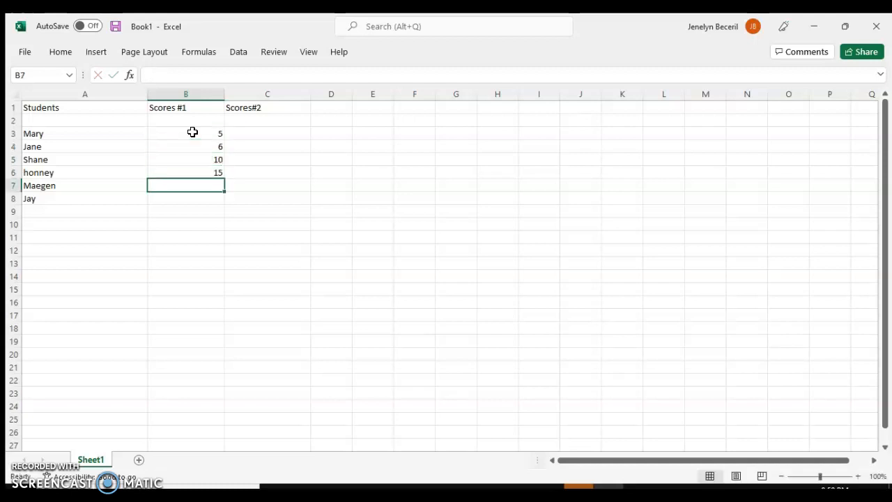
{"action": "type", "text": "14"}
{"action": "key", "text": "Return"}
{"action": "type", "text": "20"}
{"action": "key", "text": "Return"}
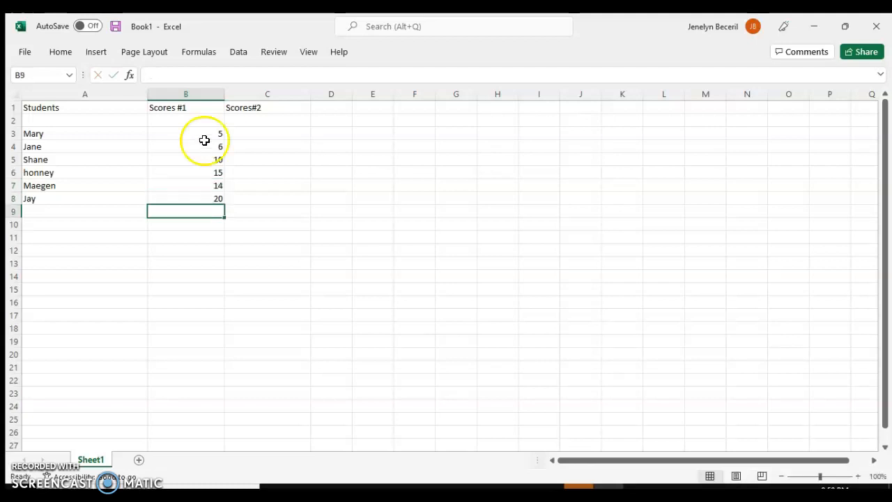
- Enter the scores 8, 9, 15, 20, 15 and 14 in cells C3 to C8
{"action": "left_click", "coordinate": [250, 135]}
{"action": "type", "text": "8"}
{"action": "key", "text": "Return"}
{"action": "type", "text": "9"}
{"action": "key", "text": "Return"}
{"action": "type", "text": "15"}
{"action": "key", "text": "Return"}
{"action": "type", "text": "20"}
{"action": "key", "text": "Return"}
{"action": "type", "text": "15"}
{"action": "key", "text": "Return"}
{"action": "type", "text": "14"}
{"action": "key", "text": "Return"}
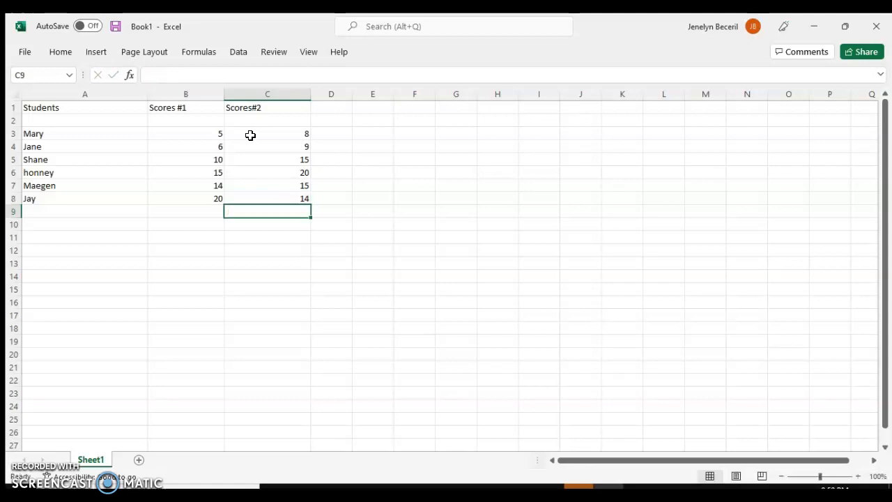
- Widen column D and select cell D3 for editing in the formula bar
{"action": "left_click", "coordinate": [499, 222]}
{"action": "left_click_drag", "start_coordinate": [208, 135], "coordinate": [269, 132]}
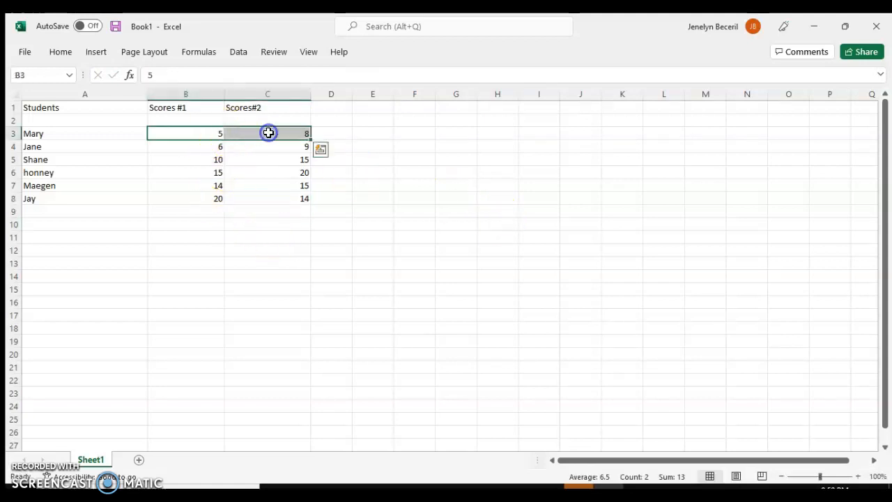
{"action": "left_click", "coordinate": [325, 134]}
{"action": "left_click_drag", "start_coordinate": [358, 93], "coordinate": [370, 95]}
{"action": "left_click", "coordinate": [333, 133]}
{"action": "left_click", "coordinate": [227, 78]}
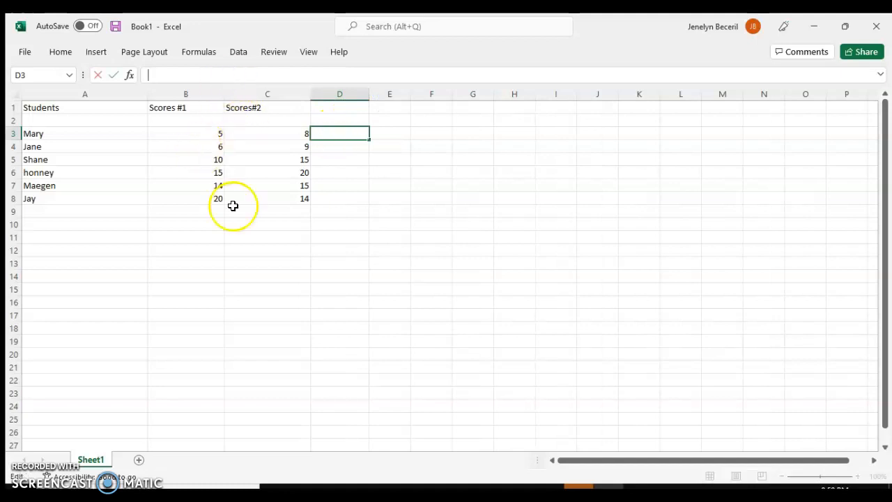
- Enter the formula =AVERAGE(B3:C3) in cell D3
{"action": "left_click", "coordinate": [460, 491]}
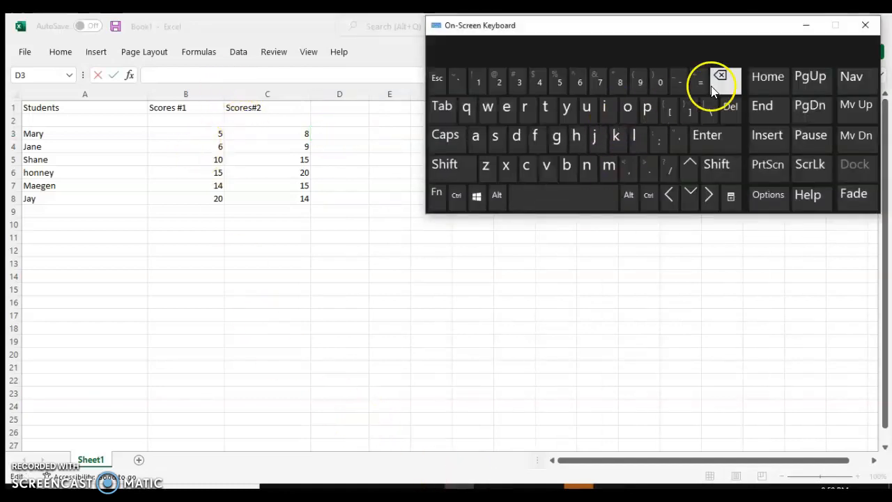
{"action": "left_click", "coordinate": [706, 85]}
{"action": "left_click", "coordinate": [185, 77]}
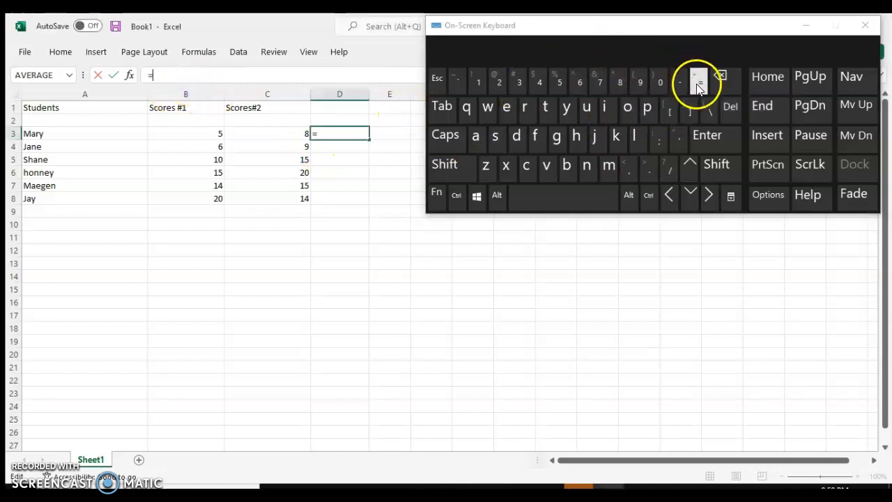
{"action": "left_click", "coordinate": [805, 25]}
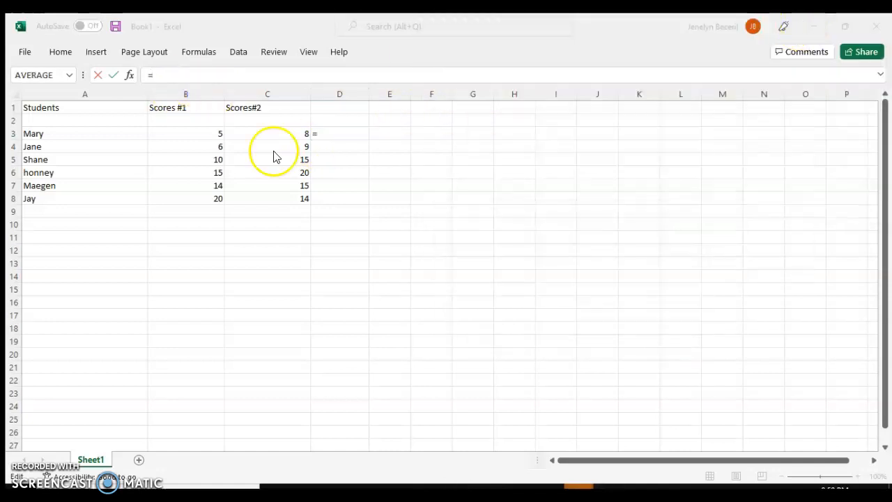
{"action": "left_click", "coordinate": [163, 77]}
{"action": "type", "text": "=Av"}
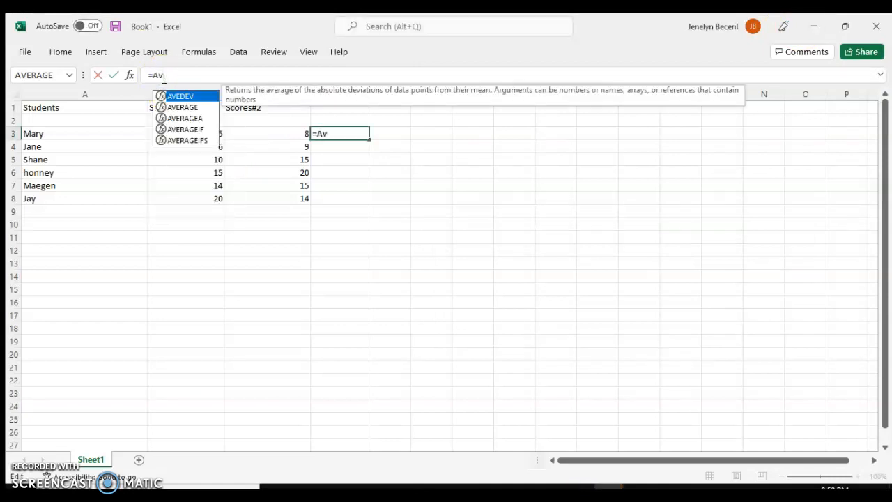
{"action": "key", "text": "BackSpace"}
{"action": "key", "text": "BackSpace"}
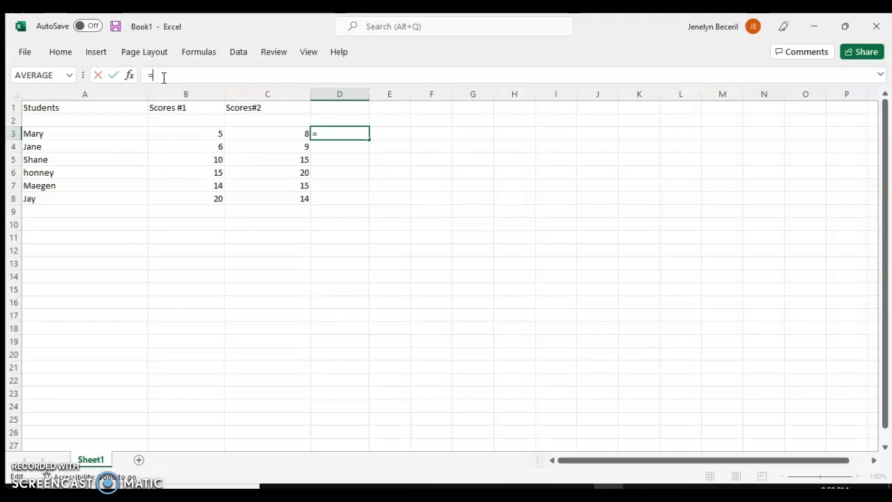
{"action": "left_click", "coordinate": [70, 75]}
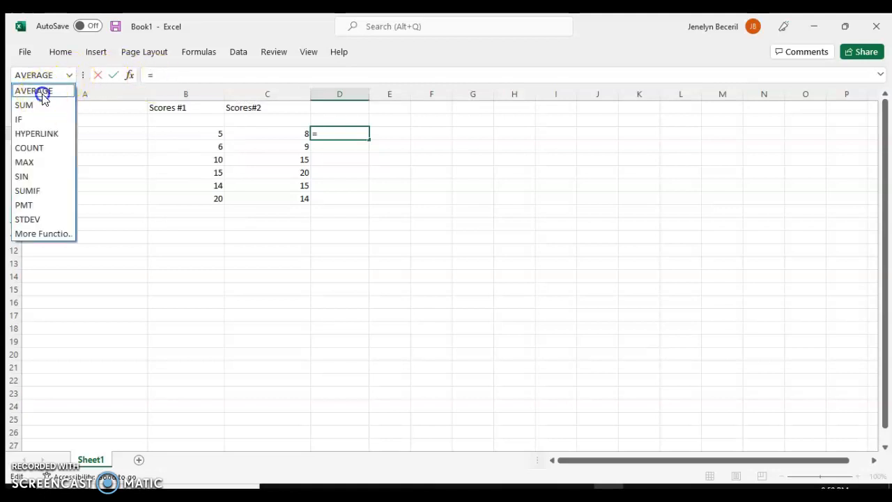
{"action": "left_click", "coordinate": [39, 90]}
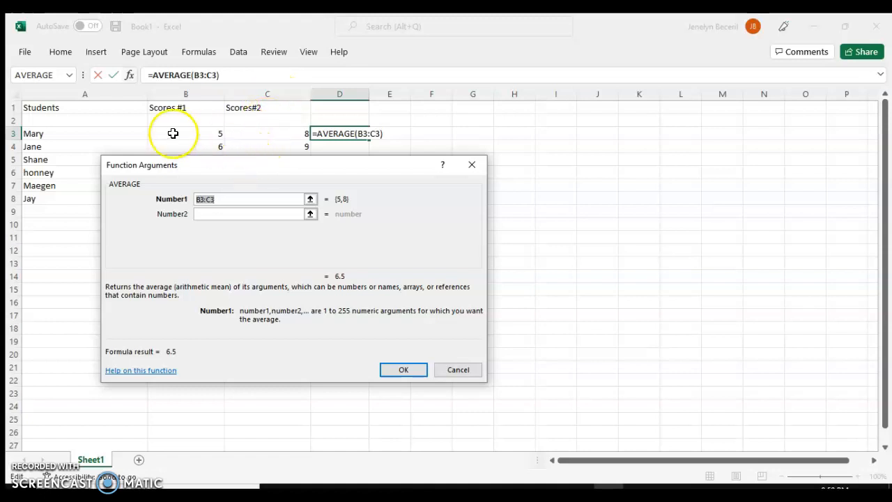
{"action": "left_click", "coordinate": [404, 371]}
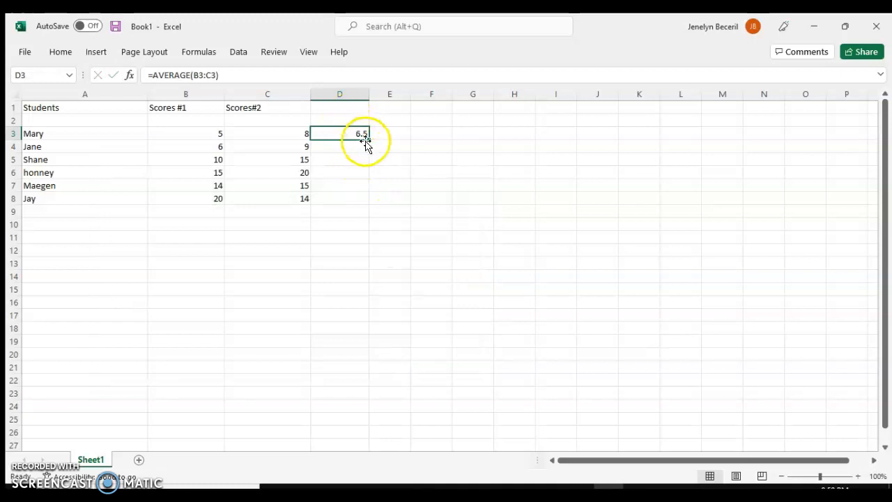
- Fill the average formula down from D3 through D8
{"action": "left_click_drag", "start_coordinate": [368, 141], "coordinate": [366, 202]}
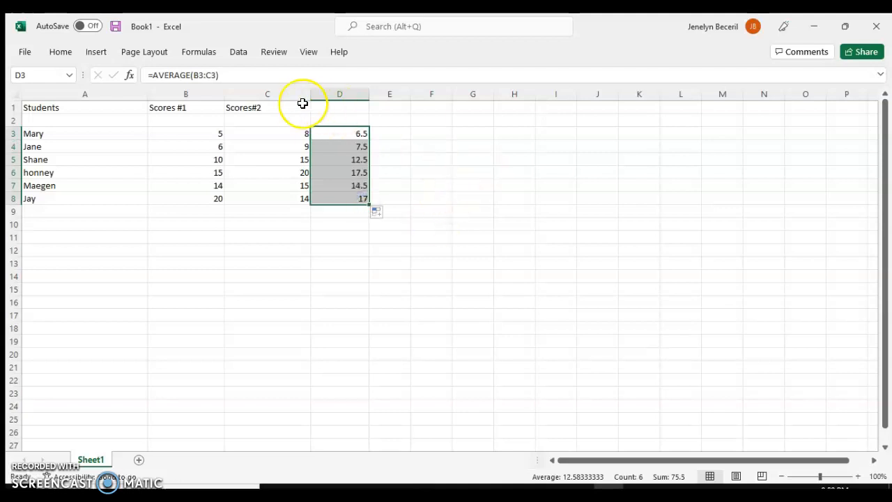
{"action": "left_click", "coordinate": [359, 275]}
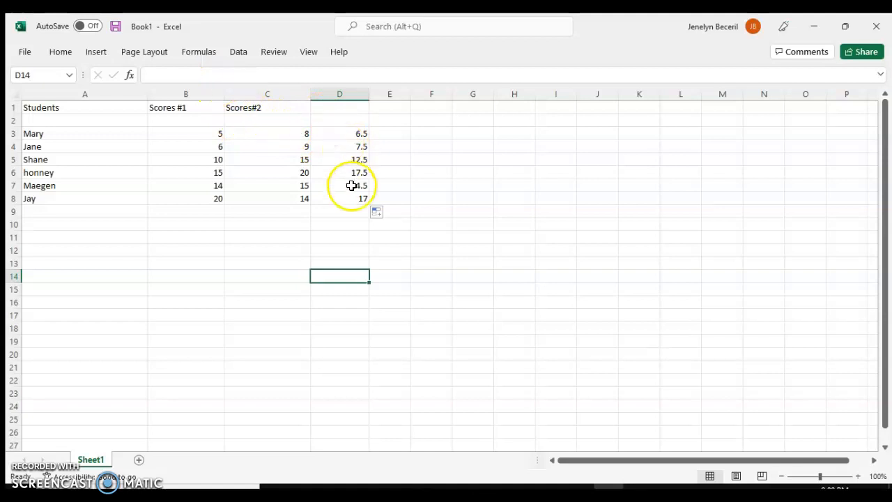
{"action": "left_click", "coordinate": [446, 173]}
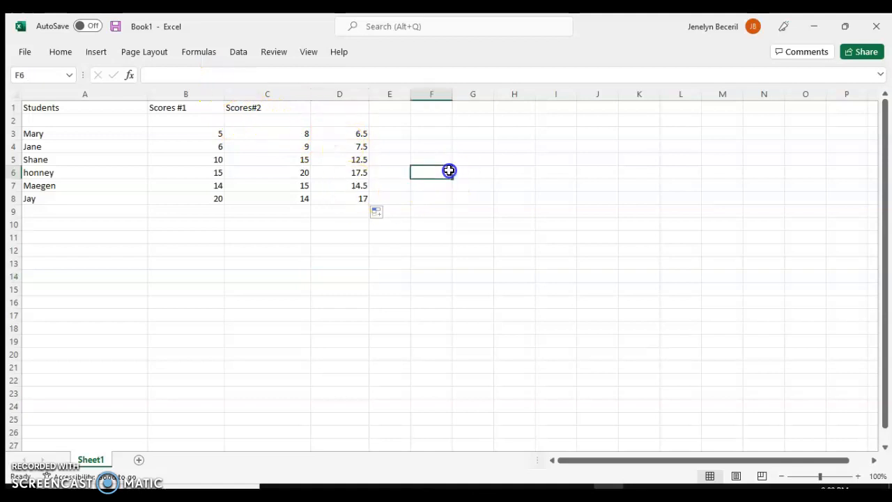
- Insert an empty 100% stacked line chart onto the sheet
{"action": "left_click", "coordinate": [93, 55]}
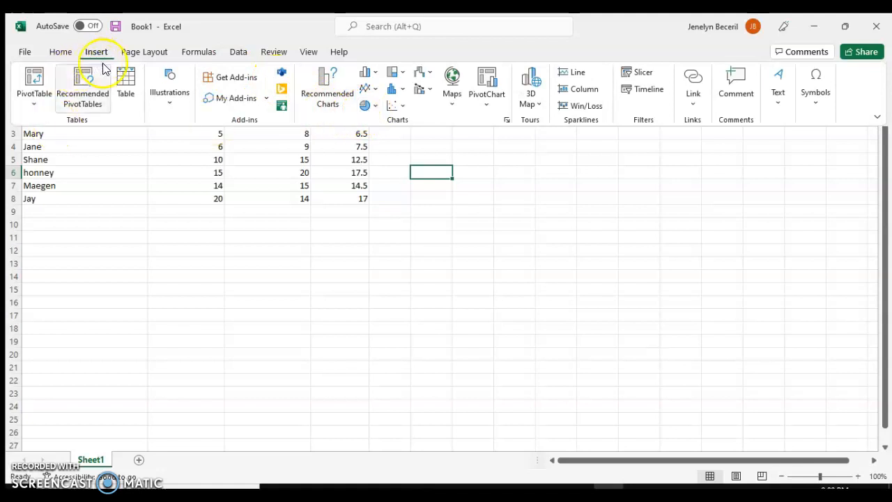
{"action": "left_click", "coordinate": [379, 91]}
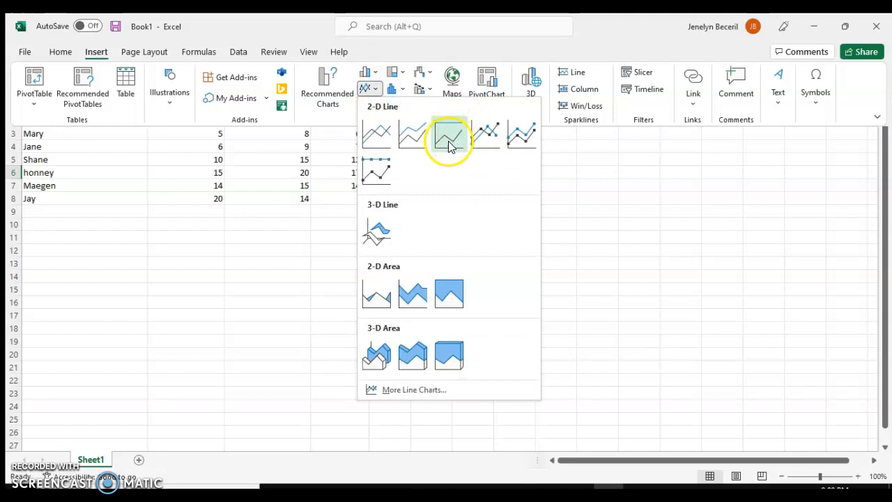
{"action": "left_click", "coordinate": [449, 140]}
{"action": "right_click", "coordinate": [408, 255]}
{"action": "left_click", "coordinate": [429, 207]}
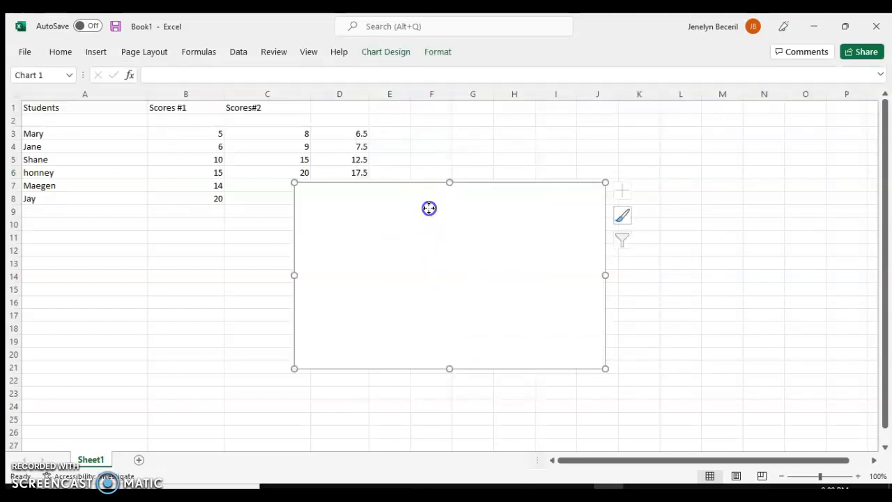
- Try to add a chart series named from B1 with values B3:B8, then close the data source dialog
{"action": "right_click", "coordinate": [411, 247]}
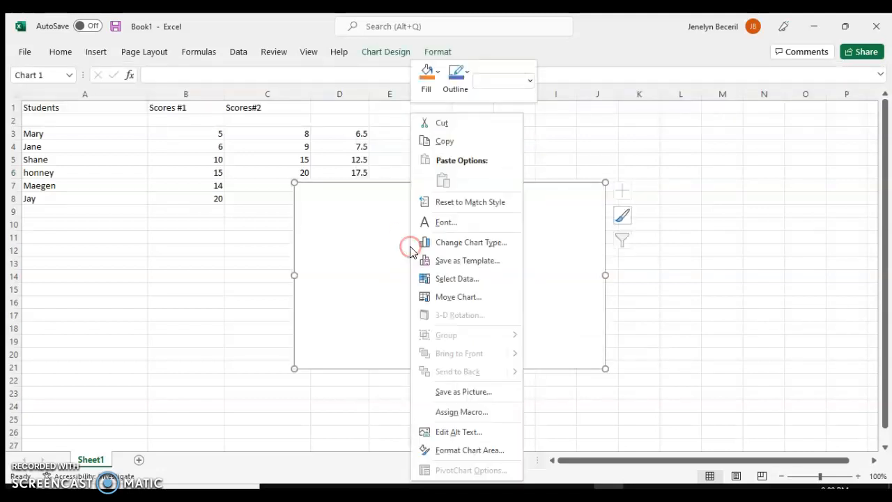
{"action": "left_click", "coordinate": [463, 281]}
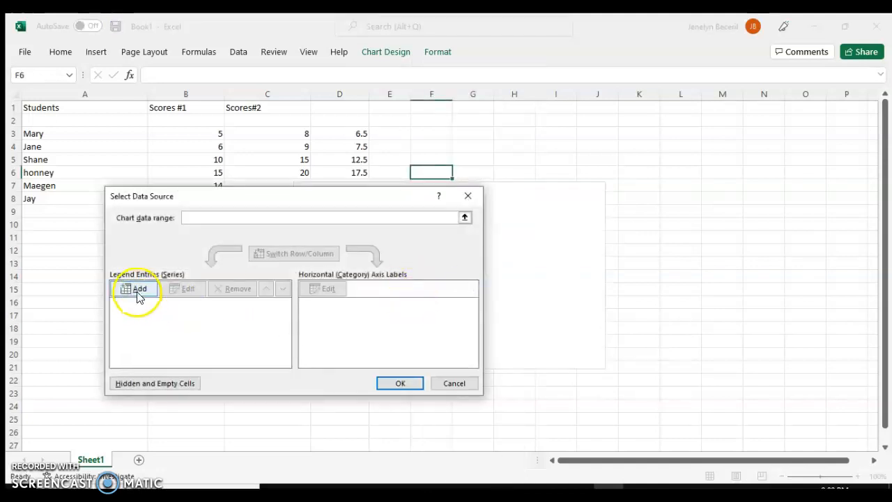
{"action": "left_click", "coordinate": [138, 289]}
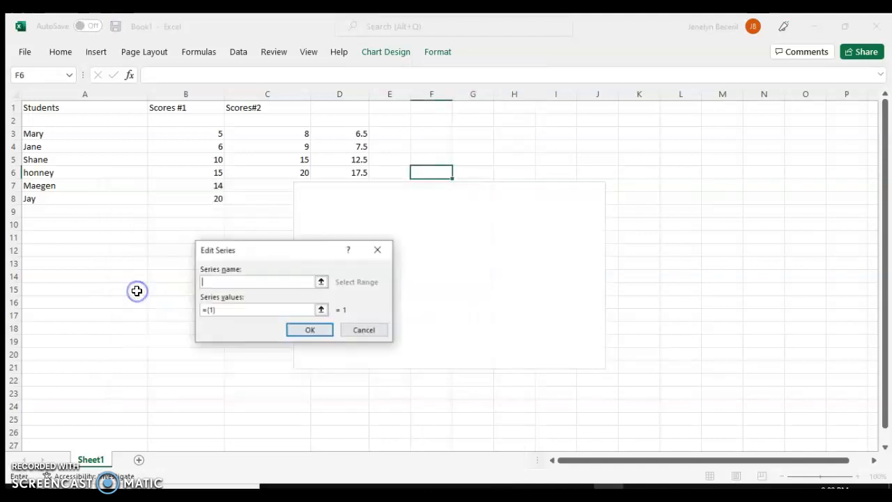
{"action": "left_click", "coordinate": [321, 283]}
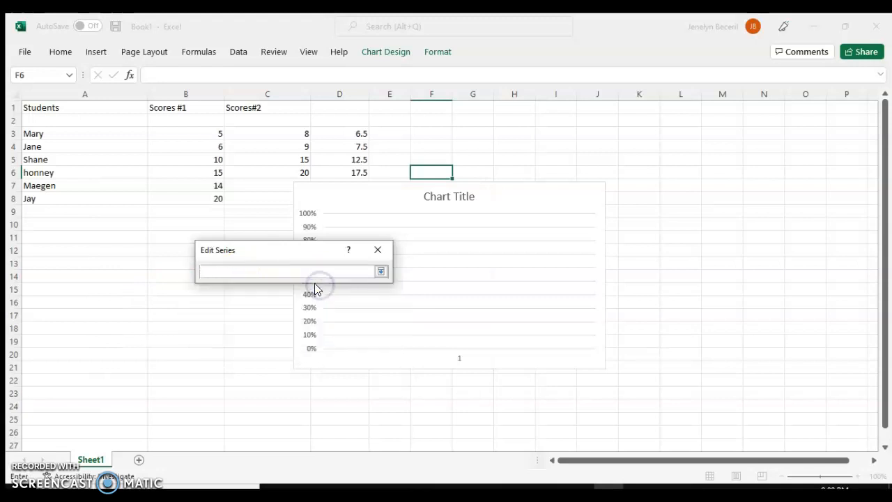
{"action": "left_click", "coordinate": [382, 272]}
{"action": "left_click", "coordinate": [261, 281]}
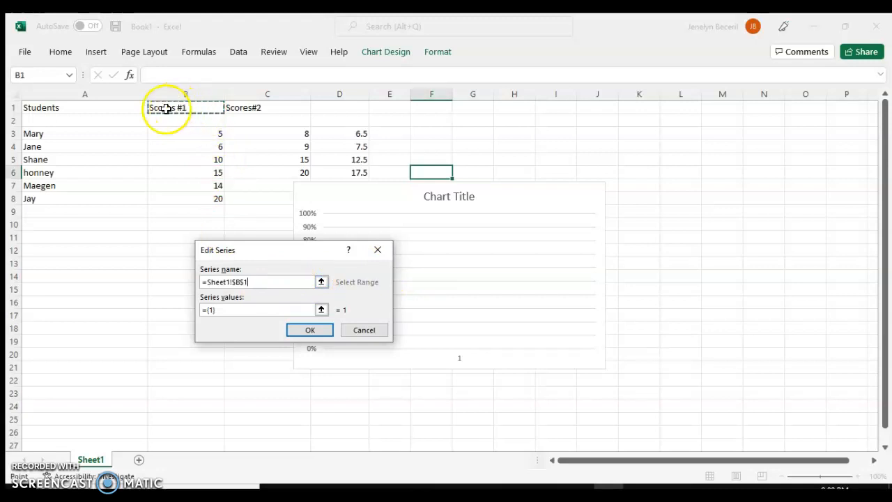
{"action": "left_click", "coordinate": [322, 310]}
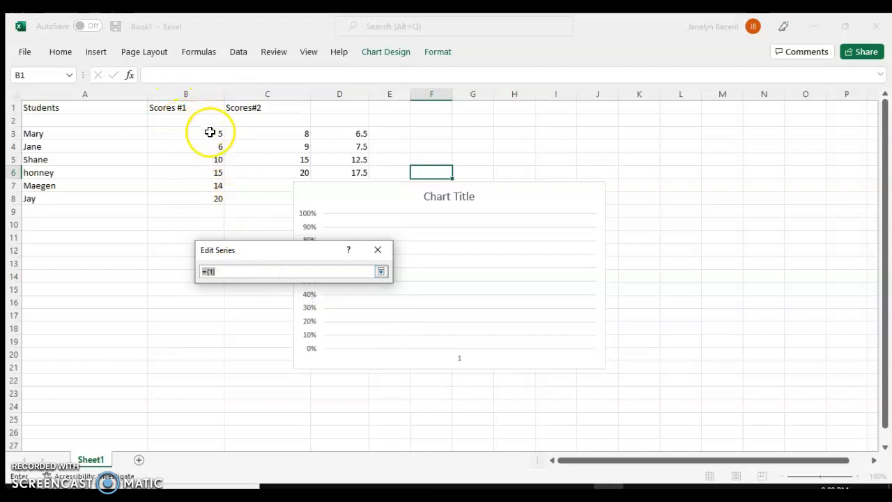
{"action": "left_click_drag", "start_coordinate": [209, 134], "coordinate": [201, 202]}
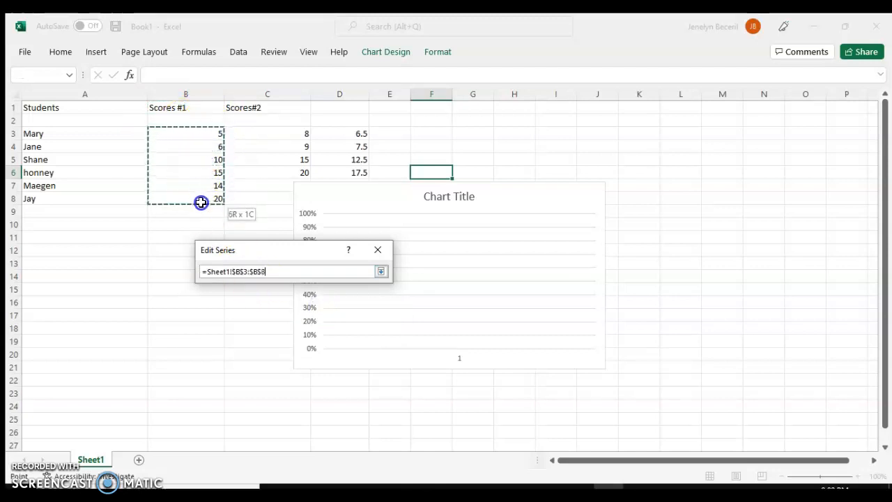
{"action": "left_click", "coordinate": [381, 272]}
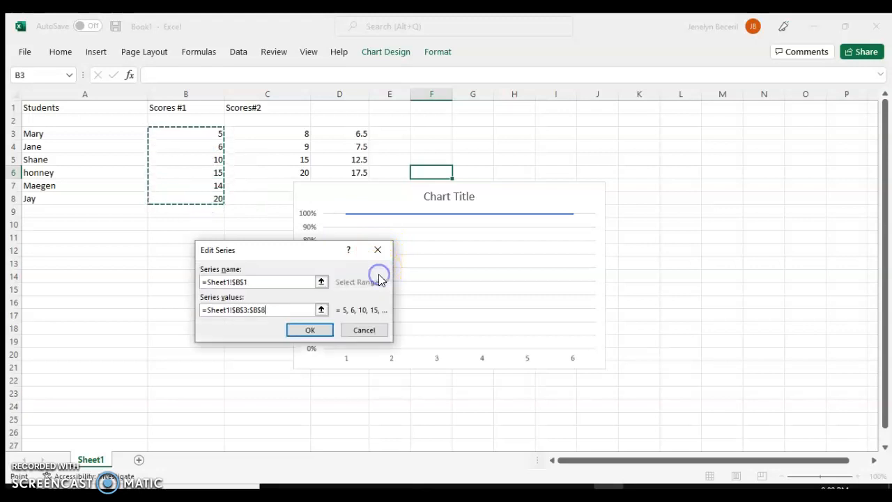
{"action": "left_click", "coordinate": [309, 331]}
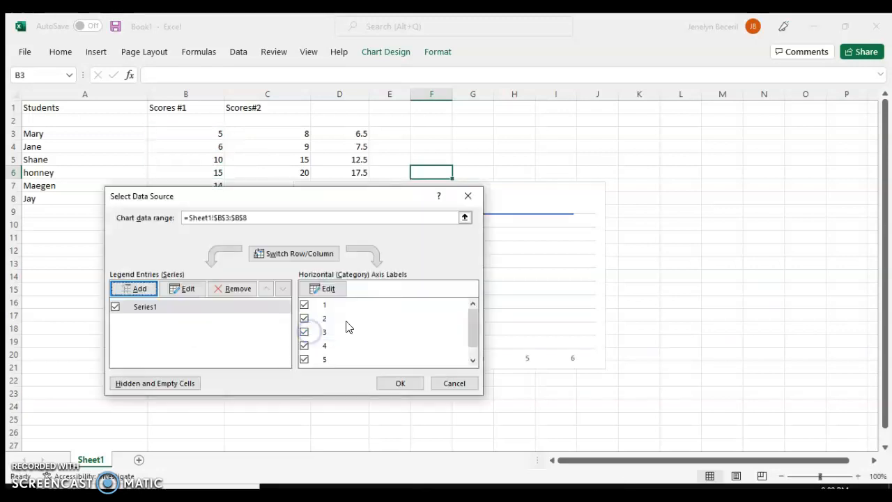
{"action": "left_click", "coordinate": [465, 200]}
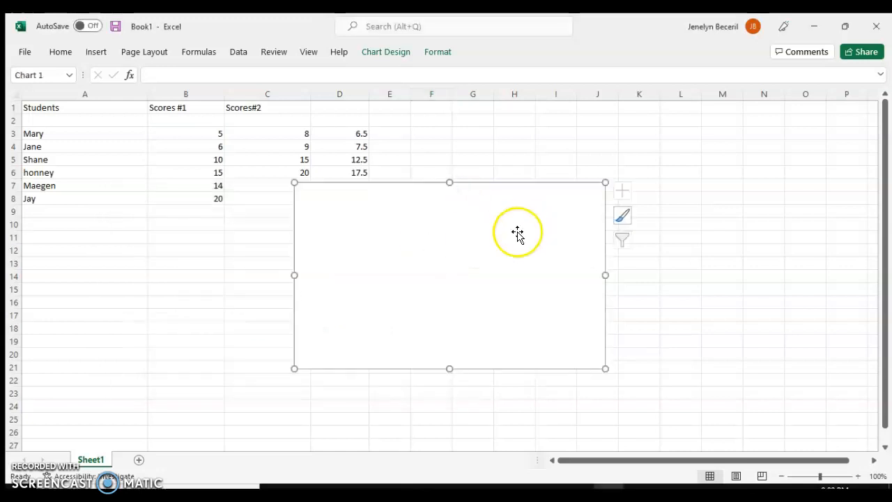
- Add a chart series named from cell B1 with values from B3:B8
{"action": "right_click", "coordinate": [417, 233]}
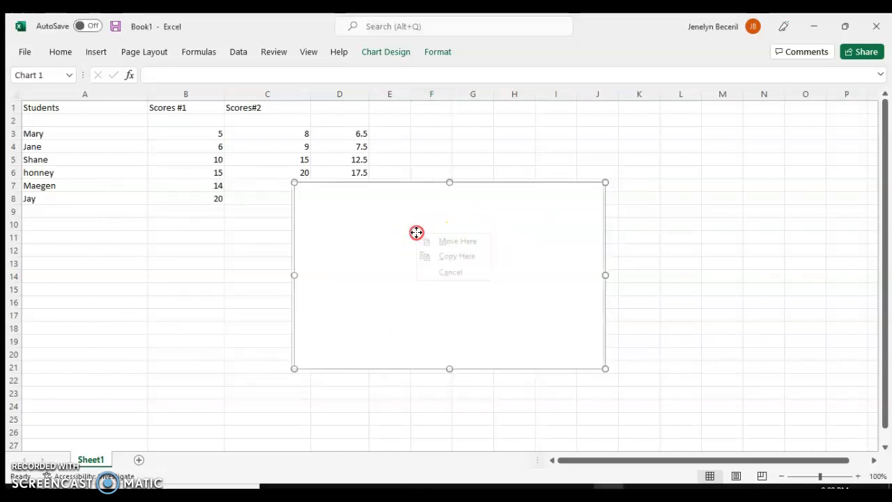
{"action": "right_click", "coordinate": [367, 243]}
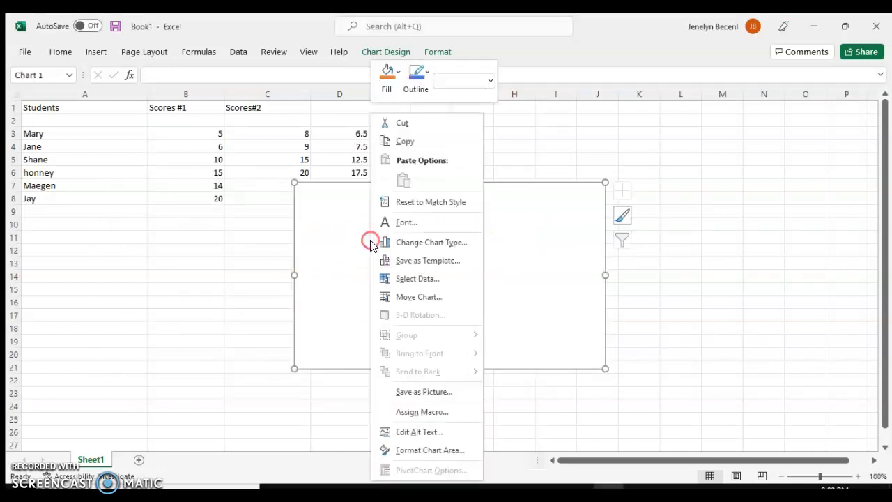
{"action": "left_click", "coordinate": [417, 279]}
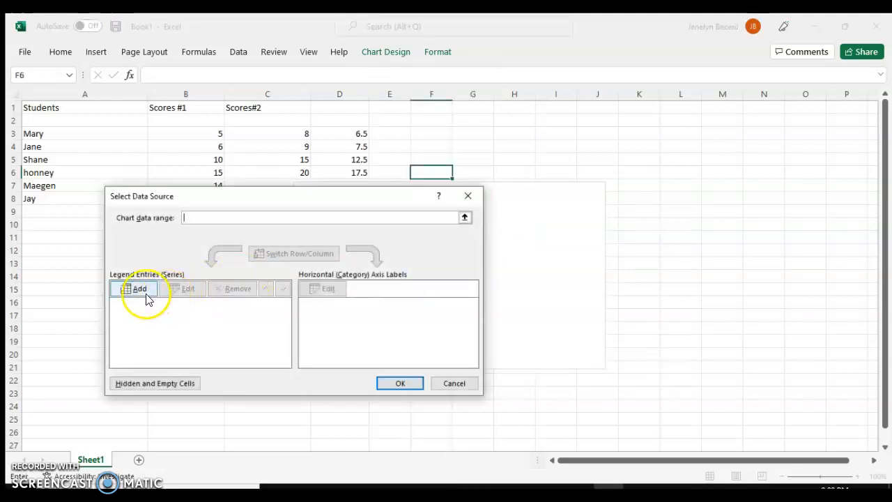
{"action": "left_click", "coordinate": [143, 288]}
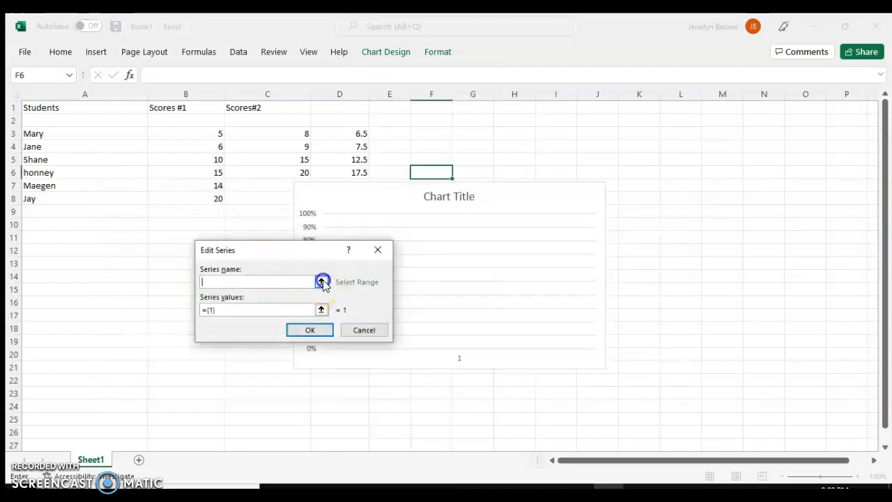
{"action": "left_click", "coordinate": [323, 282]}
{"action": "left_click", "coordinate": [179, 110]}
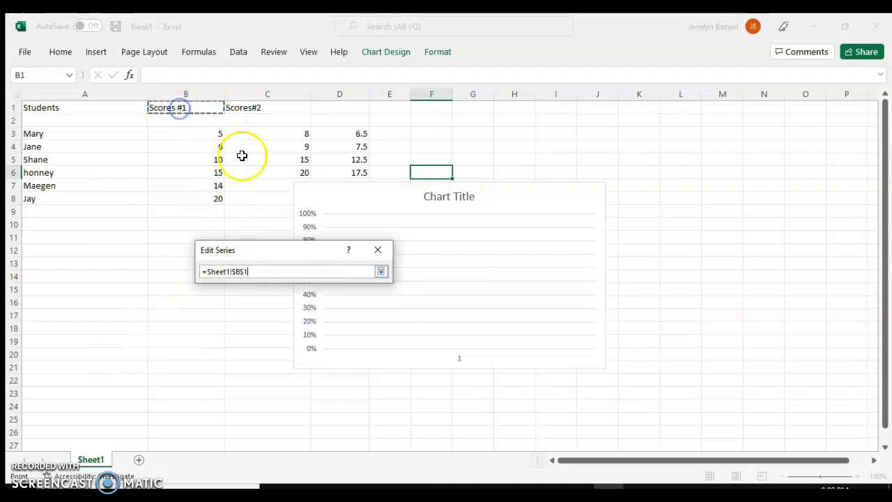
{"action": "left_click", "coordinate": [382, 273]}
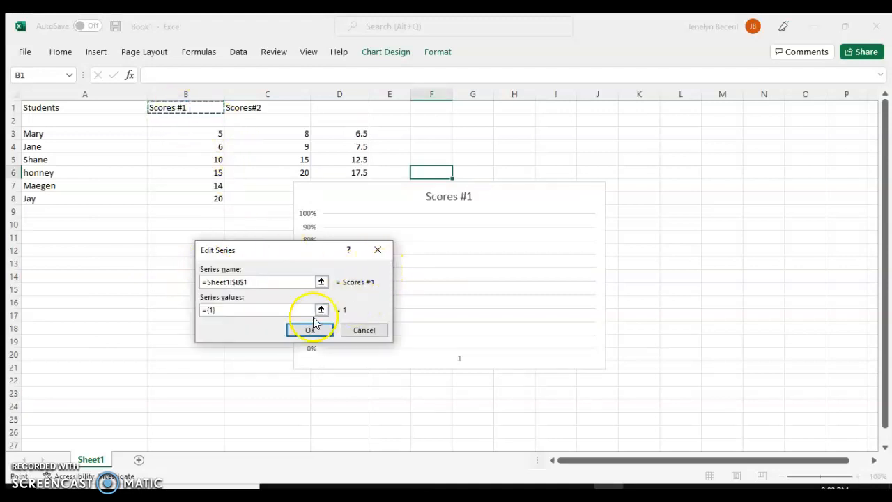
{"action": "left_click", "coordinate": [320, 310]}
{"action": "left_click_drag", "start_coordinate": [205, 134], "coordinate": [205, 193]}
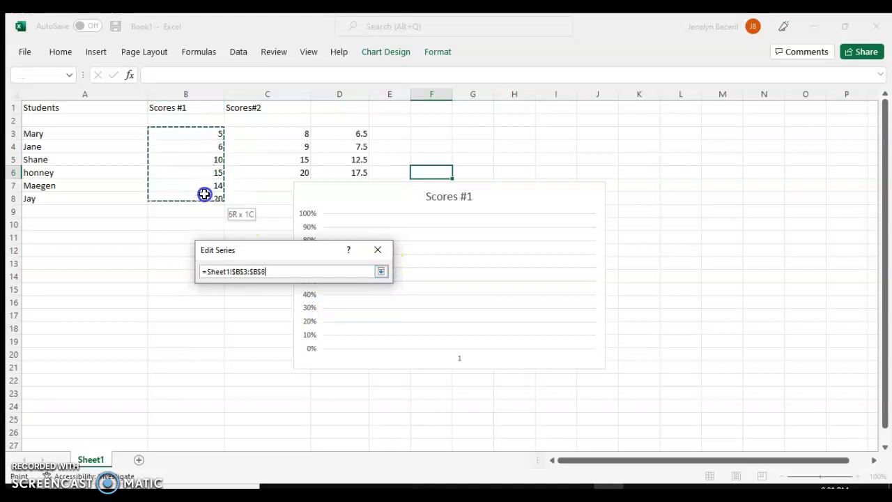
{"action": "left_click", "coordinate": [381, 272]}
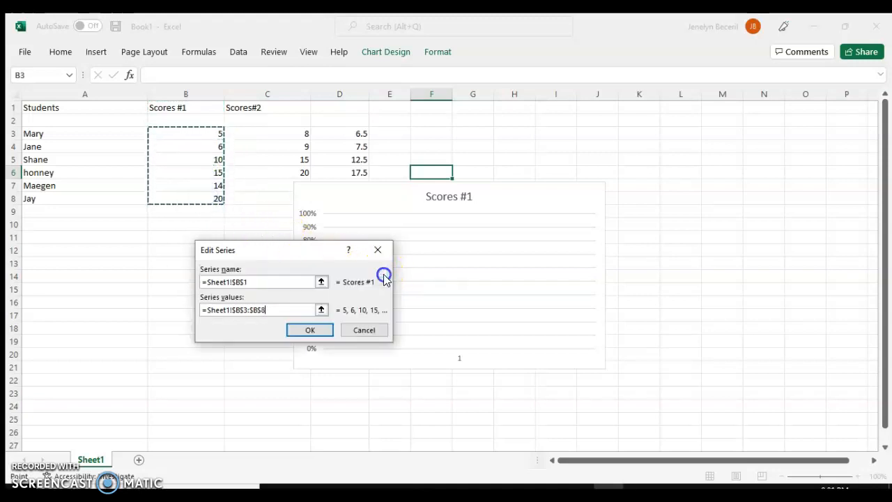
{"action": "left_click", "coordinate": [300, 328]}
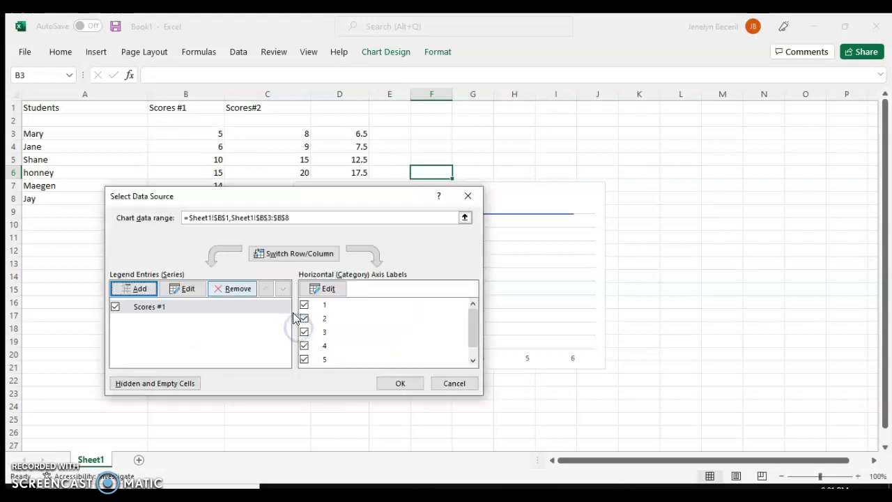
- Set the chart's horizontal axis labels to the range B3:B9 and close the data source dialog
{"action": "left_click", "coordinate": [325, 289]}
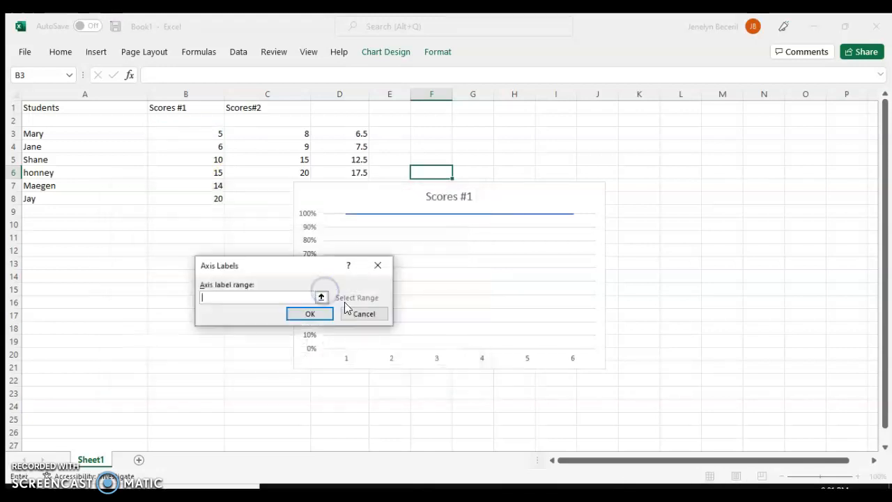
{"action": "left_click", "coordinate": [320, 298]}
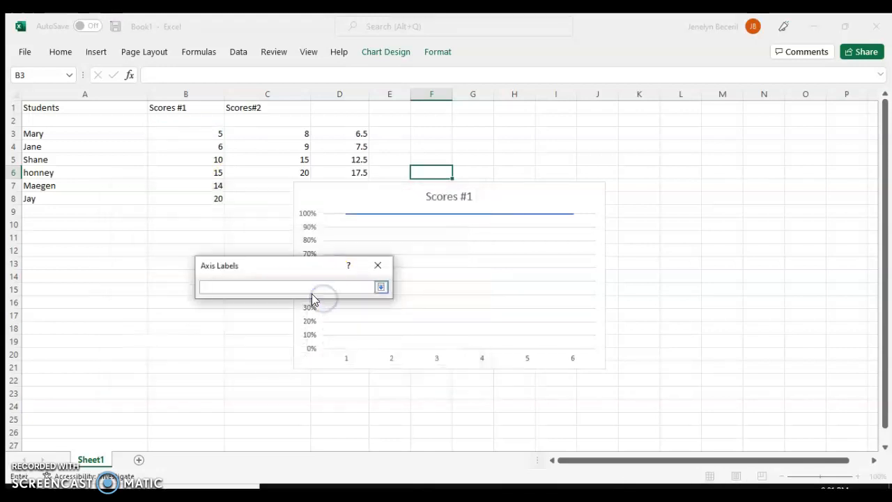
{"action": "left_click", "coordinate": [382, 288]}
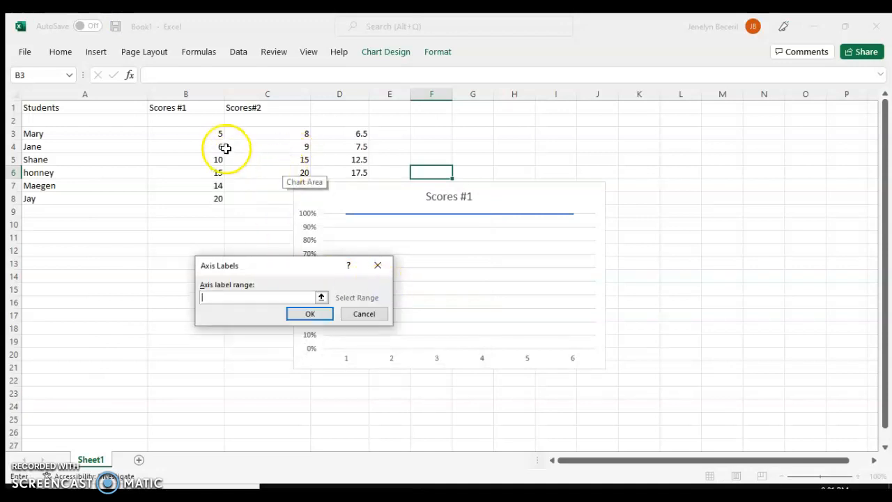
{"action": "left_click_drag", "start_coordinate": [212, 127], "coordinate": [209, 206]}
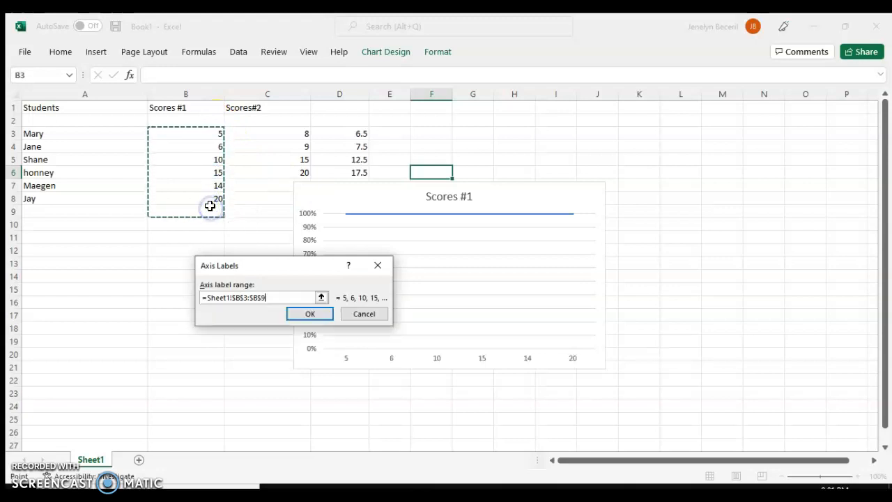
{"action": "left_click", "coordinate": [305, 313]}
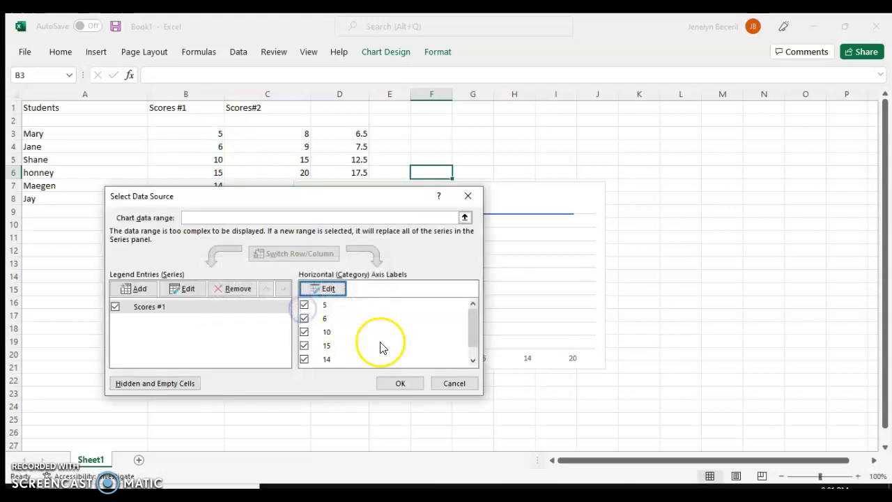
{"action": "left_click", "coordinate": [389, 380]}
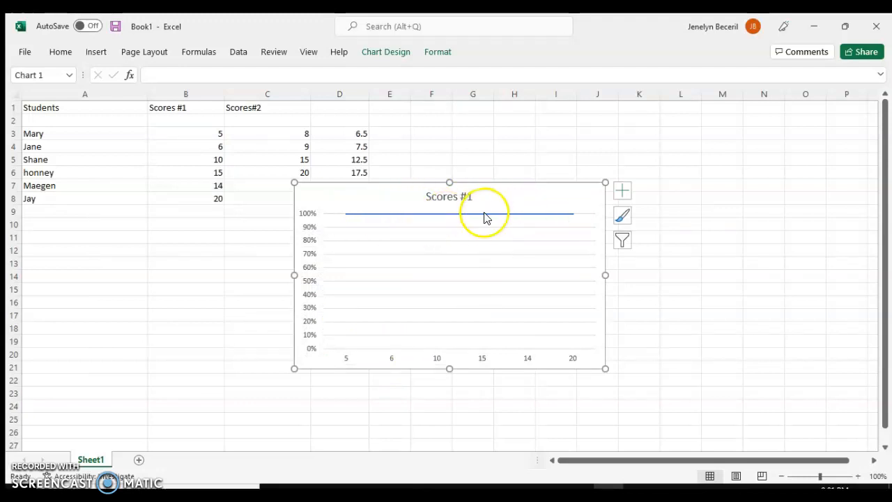
- Add a second chart series named from cell C1 with values from C3:C8
{"action": "right_click", "coordinate": [449, 273]}
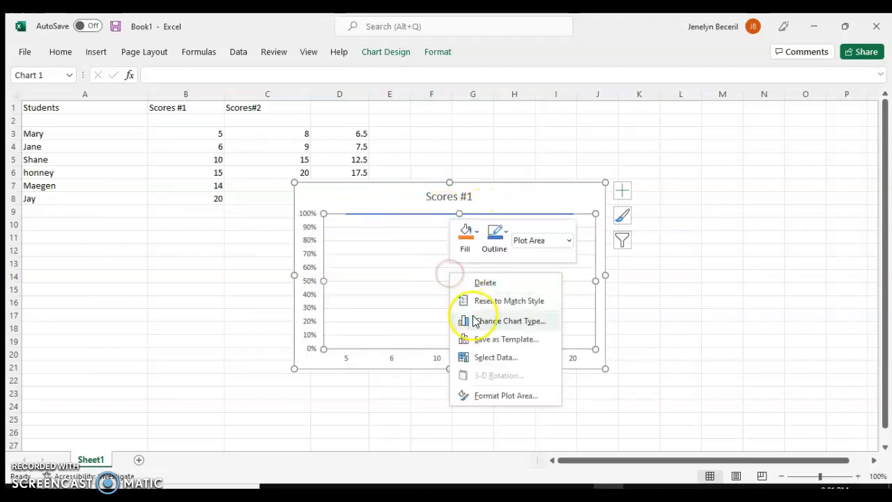
{"action": "left_click", "coordinate": [483, 358]}
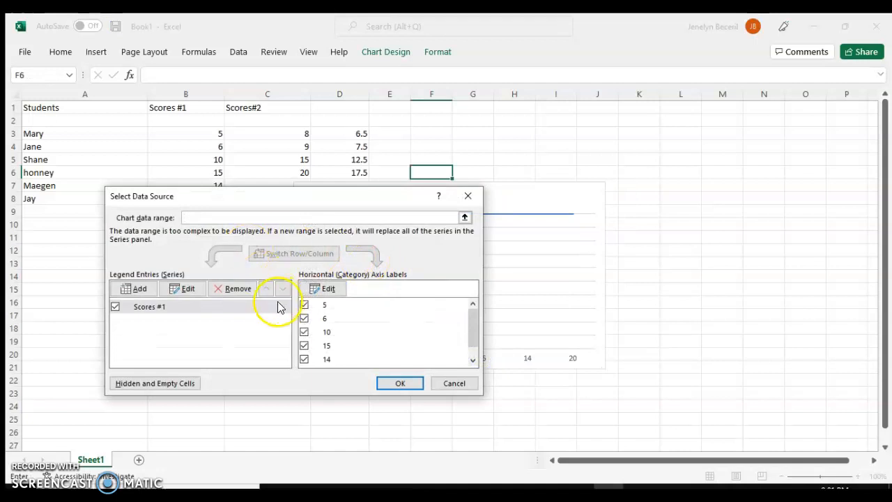
{"action": "left_click", "coordinate": [140, 290]}
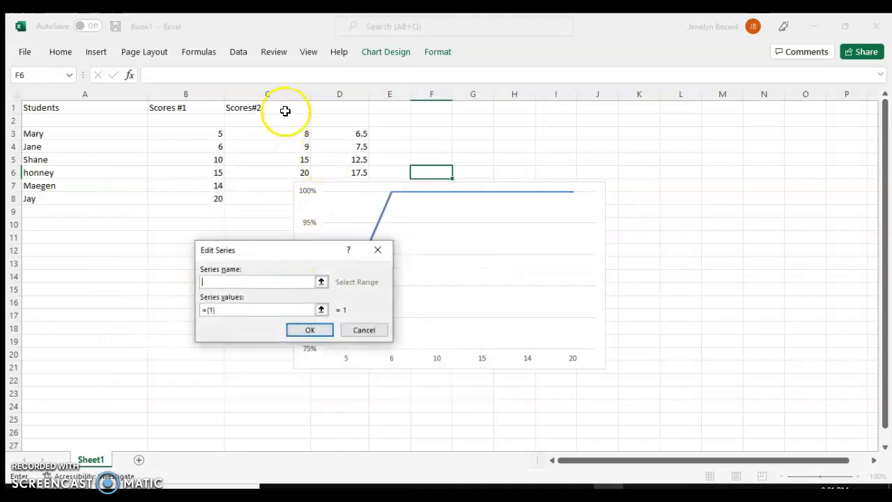
{"action": "left_click", "coordinate": [285, 111]}
{"action": "left_click", "coordinate": [321, 310]}
{"action": "left_click_drag", "start_coordinate": [299, 128], "coordinate": [281, 200]}
{"action": "left_click", "coordinate": [380, 271]}
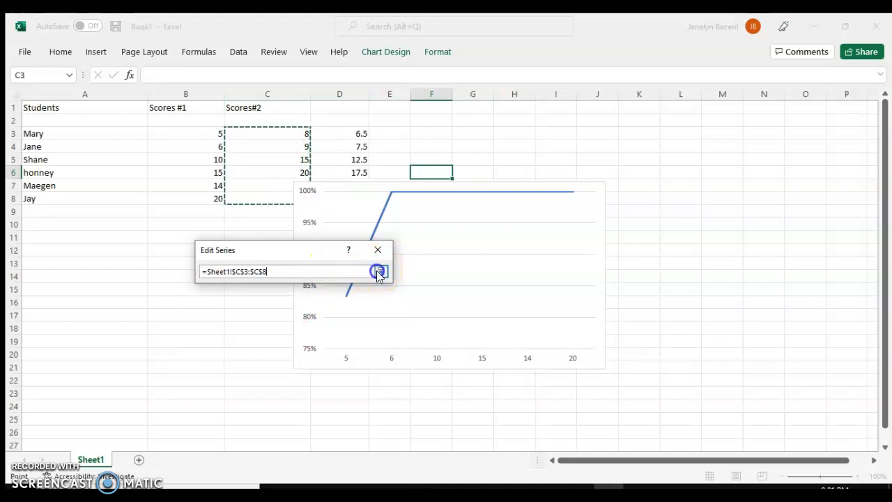
{"action": "left_click", "coordinate": [320, 325]}
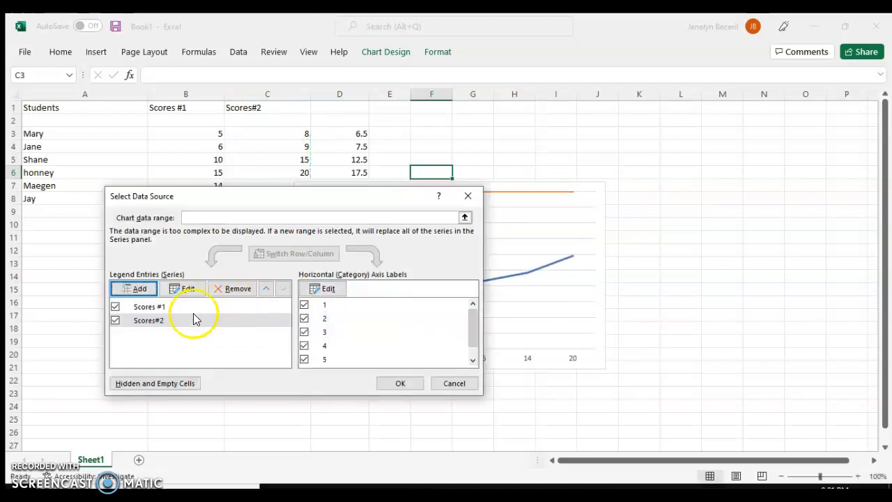
{"action": "left_click", "coordinate": [392, 383]}
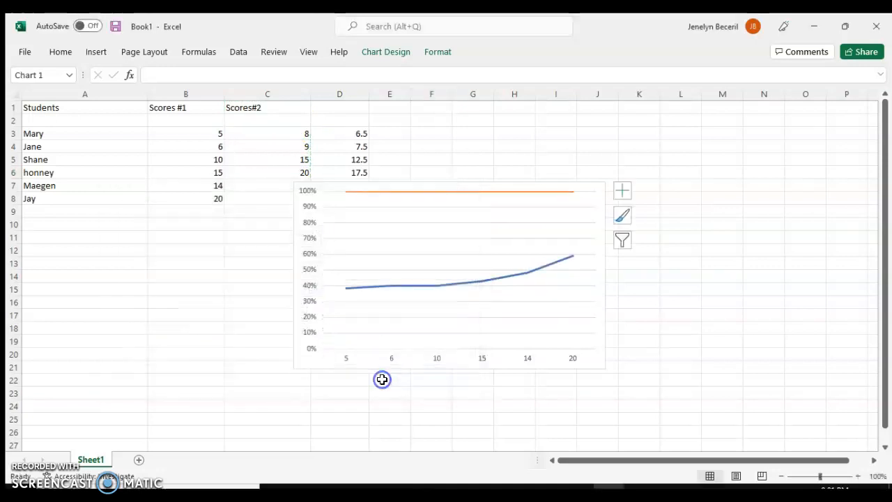
- Move the line chart beside the data table, over roughly columns F to M
{"action": "left_click", "coordinate": [667, 272]}
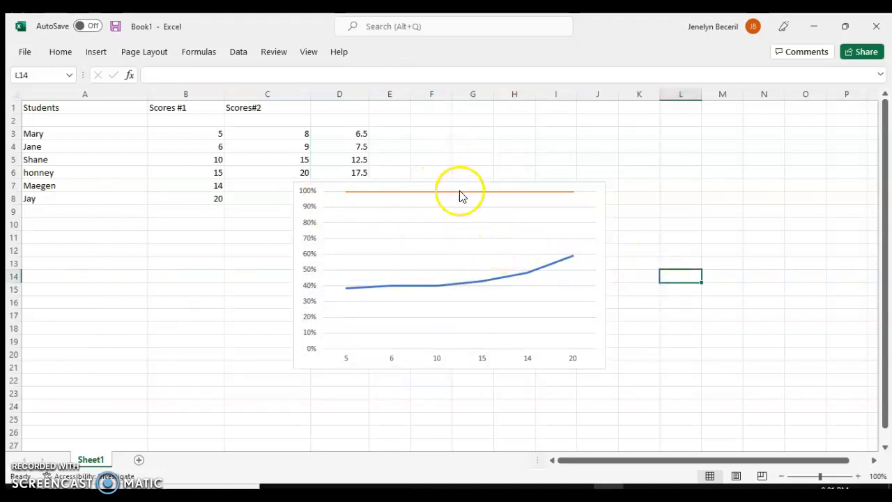
{"action": "left_click_drag", "start_coordinate": [459, 185], "coordinate": [204, 219]}
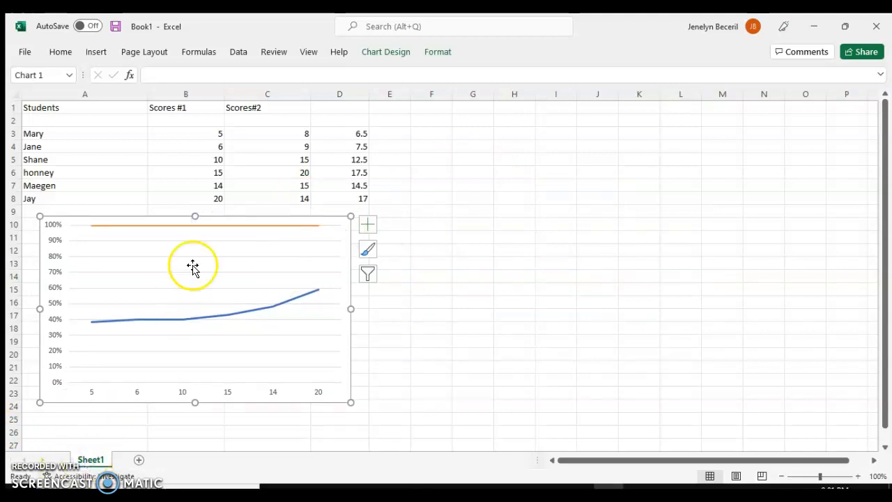
{"action": "left_click_drag", "start_coordinate": [210, 217], "coordinate": [593, 133]}
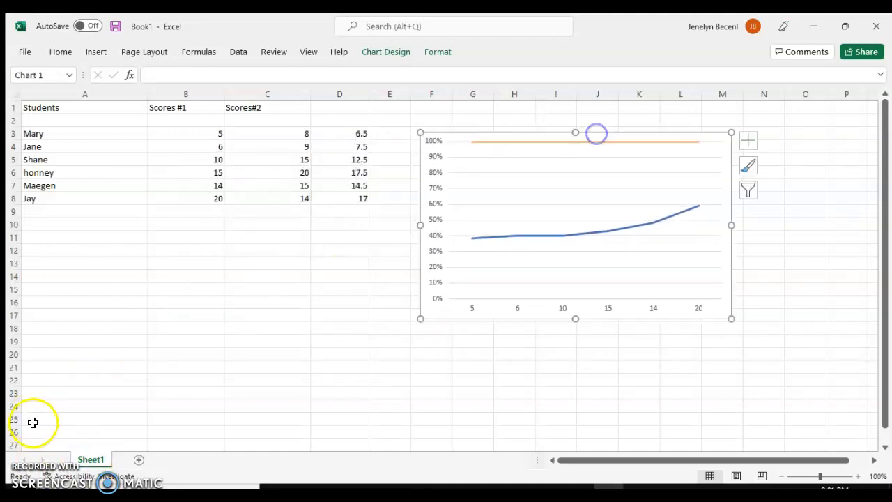
- Rename the worksheet tab to Line Graph
{"action": "right_click", "coordinate": [91, 465]}
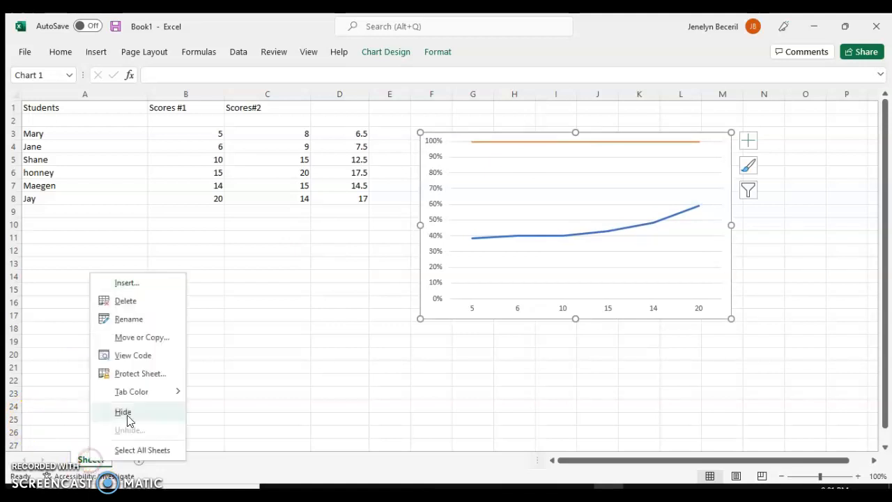
{"action": "left_click", "coordinate": [129, 319]}
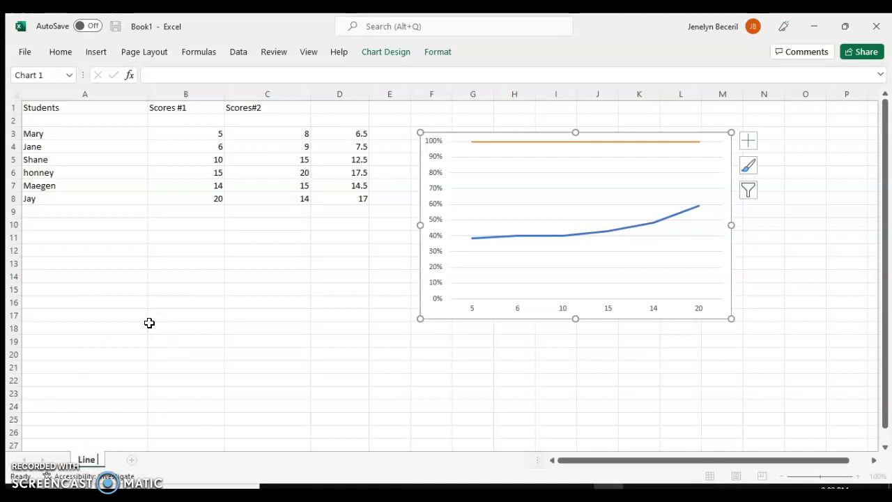
{"action": "left_click", "coordinate": [172, 339]}
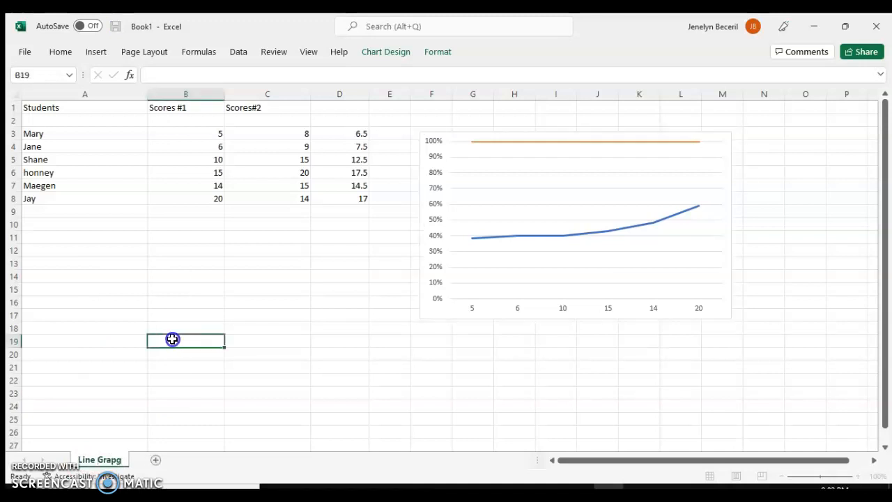
{"action": "right_click", "coordinate": [90, 471]}
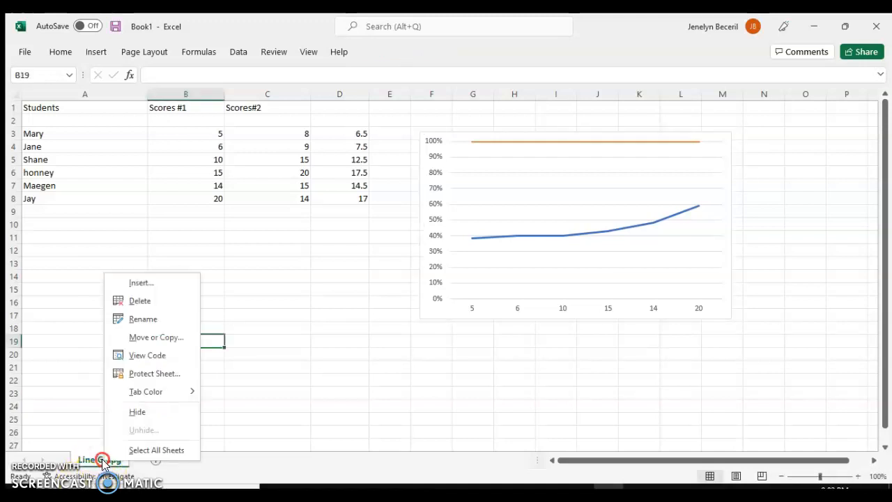
{"action": "left_click", "coordinate": [171, 319]}
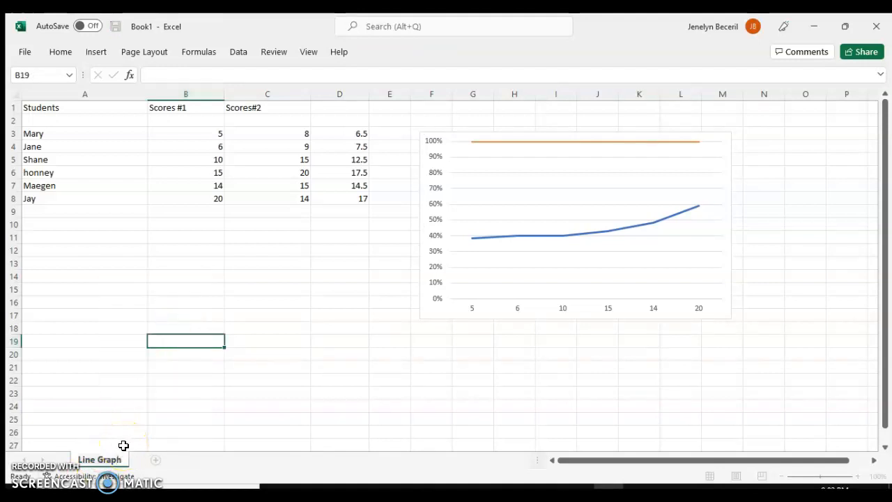
{"action": "left_click", "coordinate": [230, 377]}
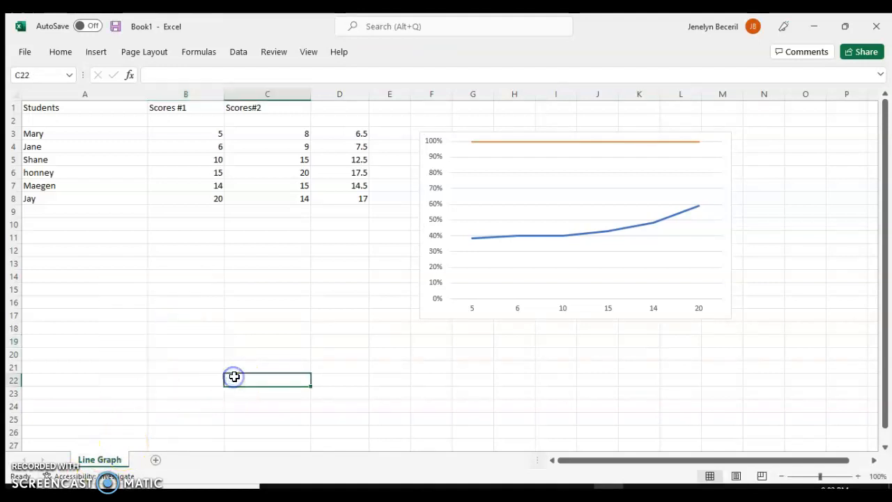
- Add a new worksheet and rename it Pie Graph
{"action": "left_click", "coordinate": [155, 462]}
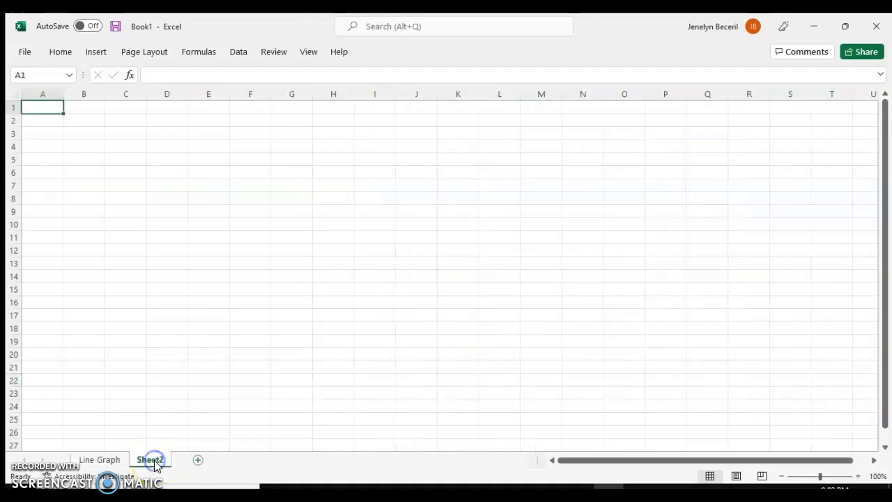
{"action": "right_click", "coordinate": [155, 466]}
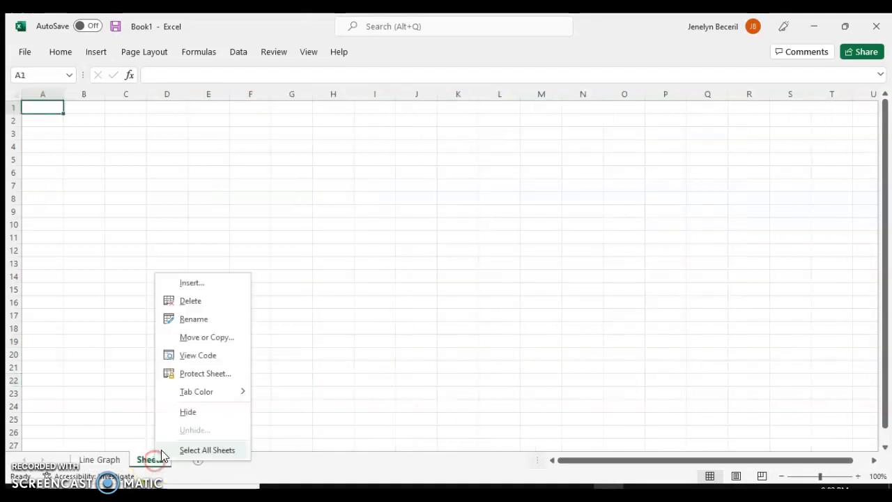
{"action": "left_click", "coordinate": [225, 323]}
{"action": "key", "text": "BackSpace"}
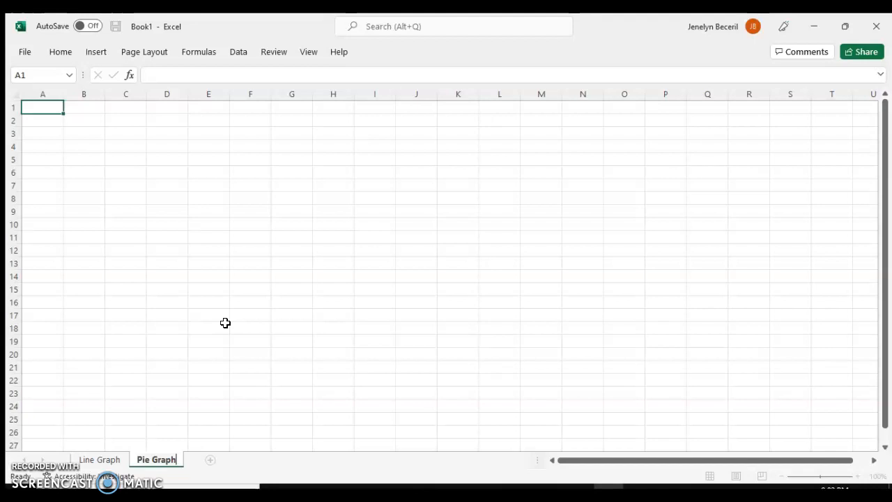
{"action": "left_click", "coordinate": [226, 323]}
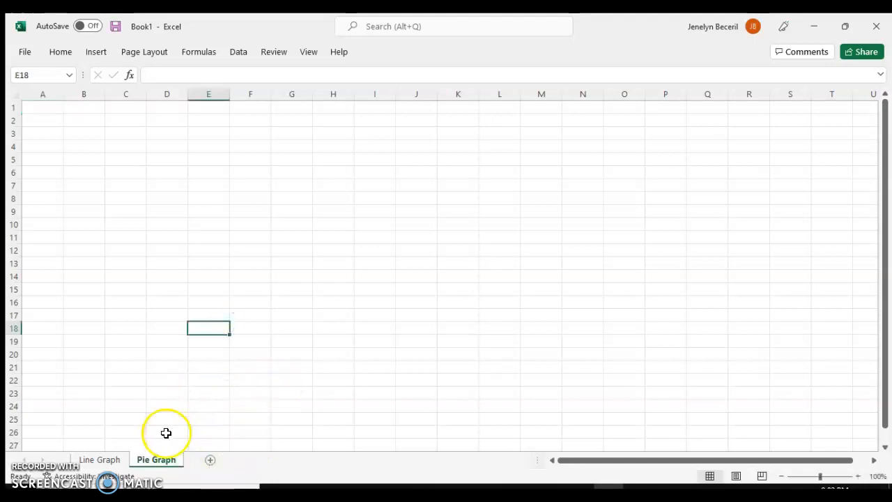
- Move the line chart slightly lower on the Line Graph sheet
{"action": "left_click", "coordinate": [85, 464]}
{"action": "left_click", "coordinate": [510, 271]}
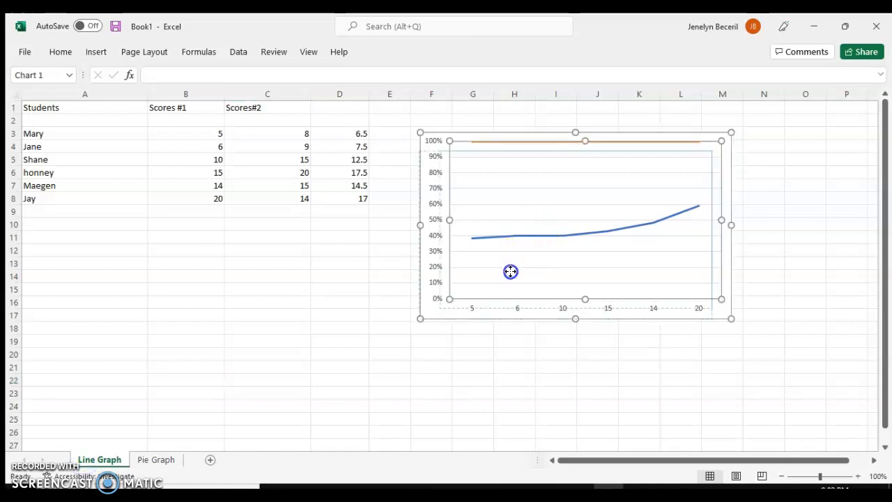
{"action": "left_click_drag", "start_coordinate": [590, 132], "coordinate": [575, 163]}
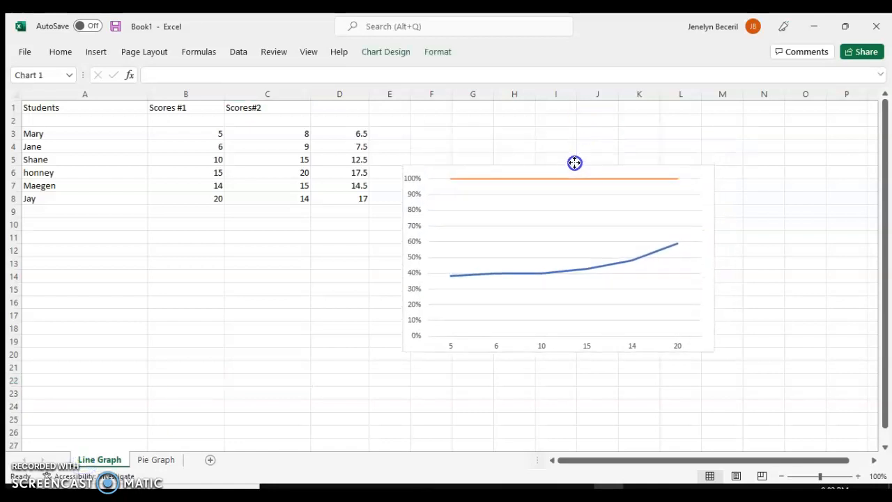
{"action": "left_click", "coordinate": [331, 324]}
- Copy the entire Line Graph sheet contents and paste them into the Pie Graph sheet
{"action": "left_click", "coordinate": [156, 460]}
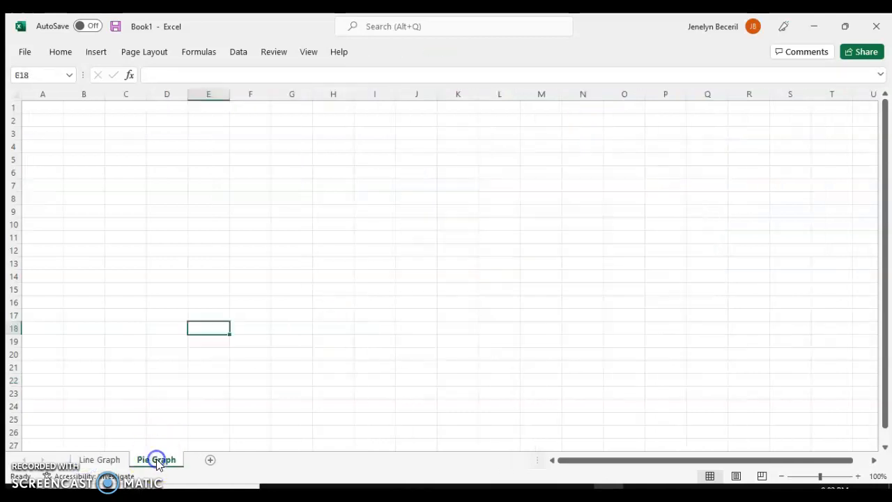
{"action": "left_click", "coordinate": [215, 211]}
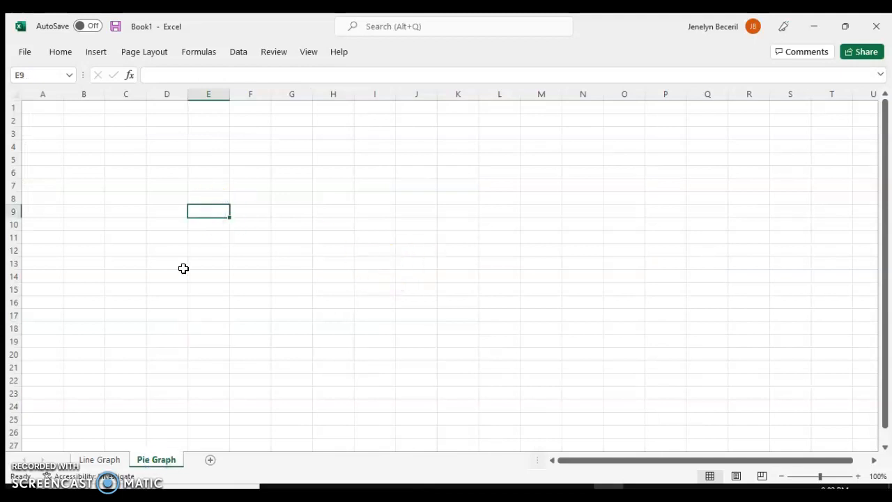
{"action": "left_click", "coordinate": [110, 460]}
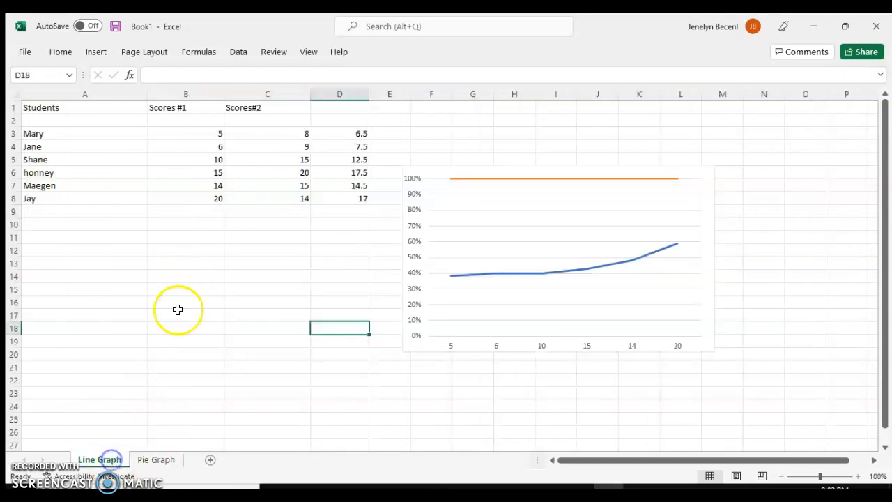
{"action": "left_click", "coordinate": [15, 94]}
{"action": "key", "text": "ctrl+c"}
{"action": "left_click", "coordinate": [150, 457]}
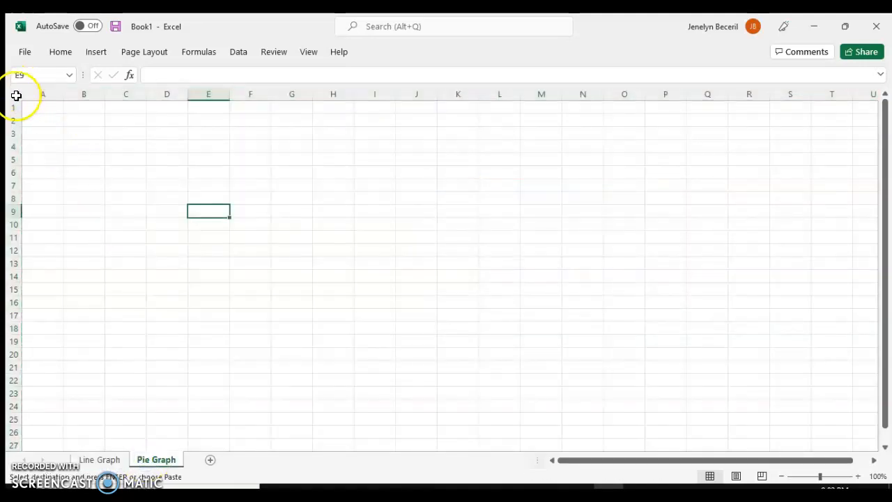
{"action": "left_click", "coordinate": [16, 94]}
{"action": "key", "text": "ctrl+v"}
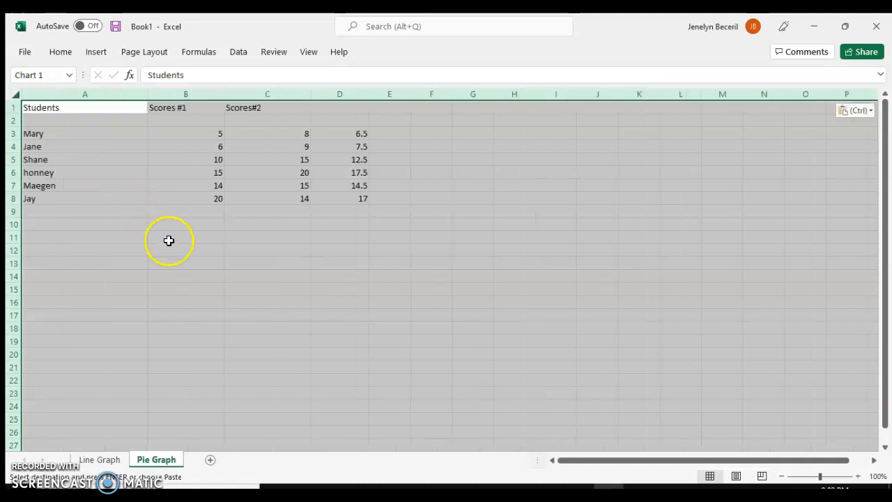
- Delete the pasted line chart from the Pie Graph sheet
{"action": "left_click", "coordinate": [187, 250]}
{"action": "left_click", "coordinate": [451, 239]}
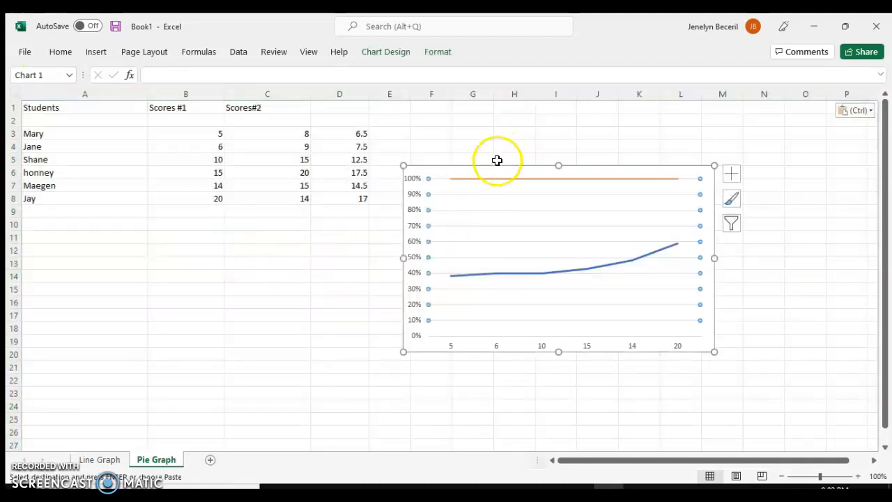
{"action": "key", "text": "Delete"}
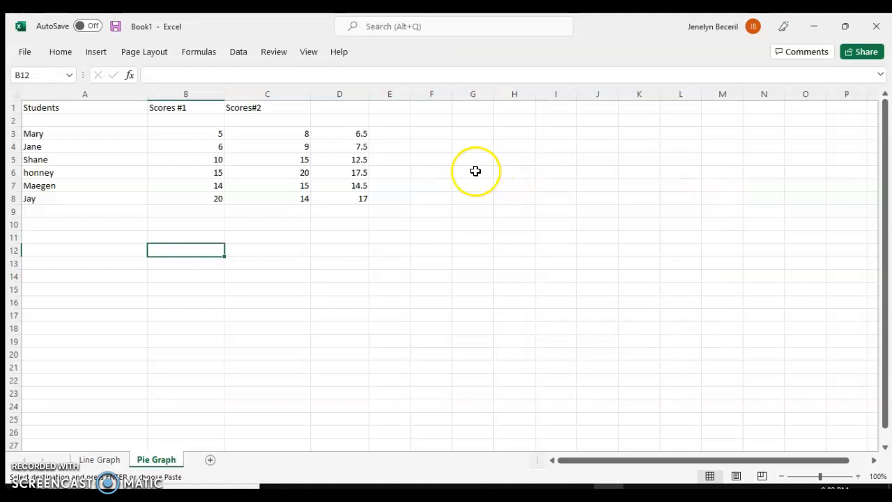
{"action": "left_click", "coordinate": [97, 104]}
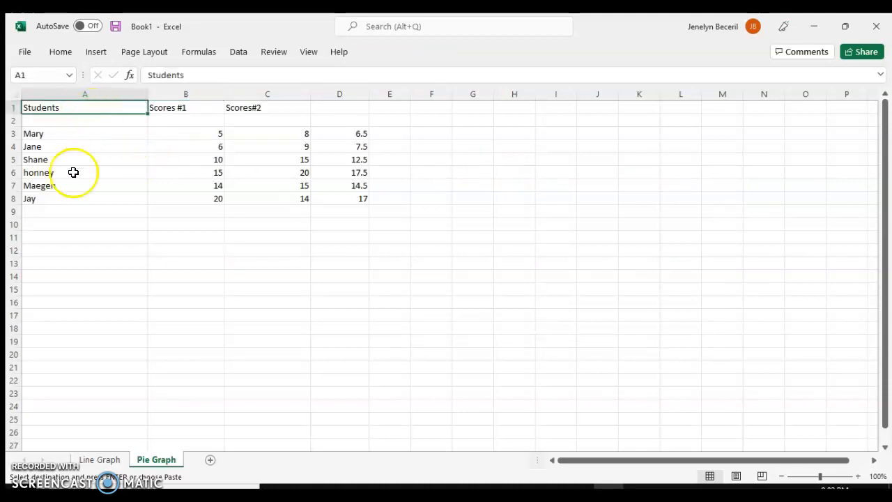
{"action": "left_click", "coordinate": [185, 104]}
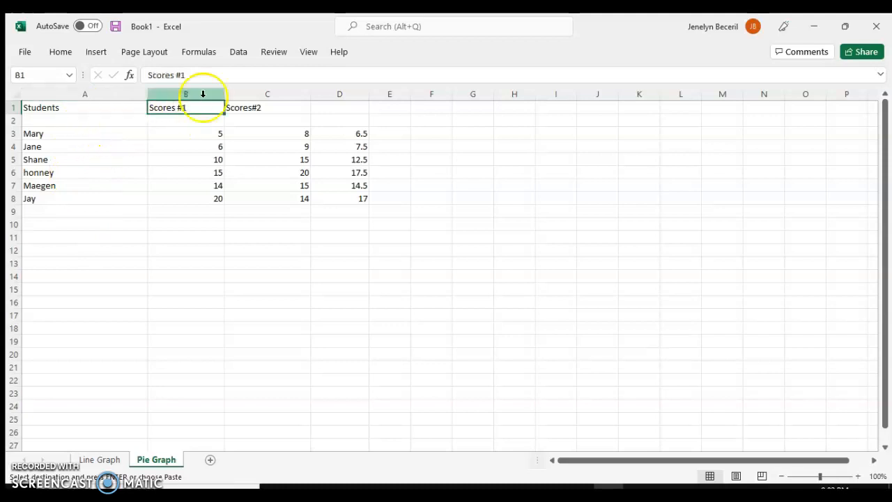
{"action": "left_click", "coordinate": [325, 277]}
{"action": "left_click", "coordinate": [193, 95]}
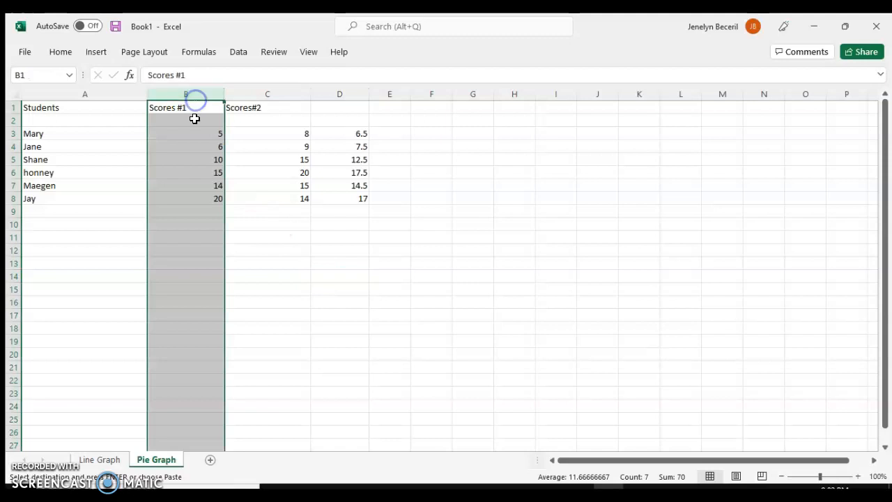
{"action": "left_click", "coordinate": [293, 250]}
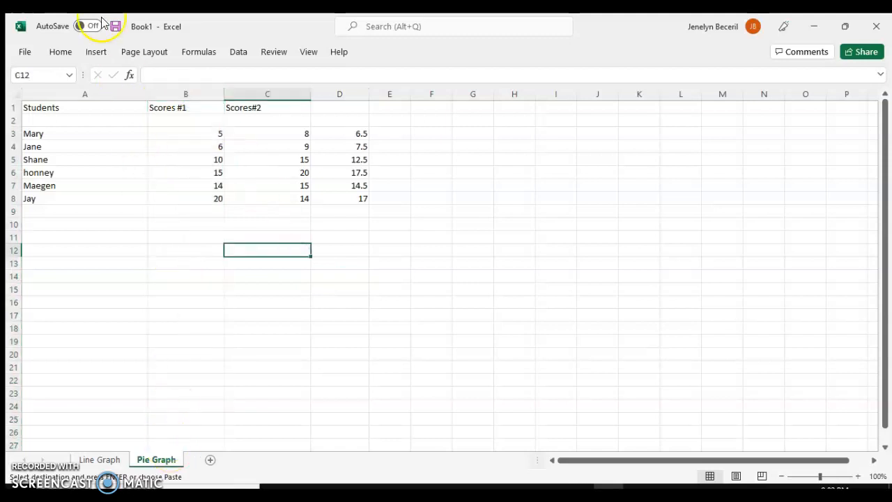
- Insert a blank 2-D pie chart on the Pie Graph sheet
{"action": "left_click", "coordinate": [94, 53]}
{"action": "left_click", "coordinate": [373, 108]}
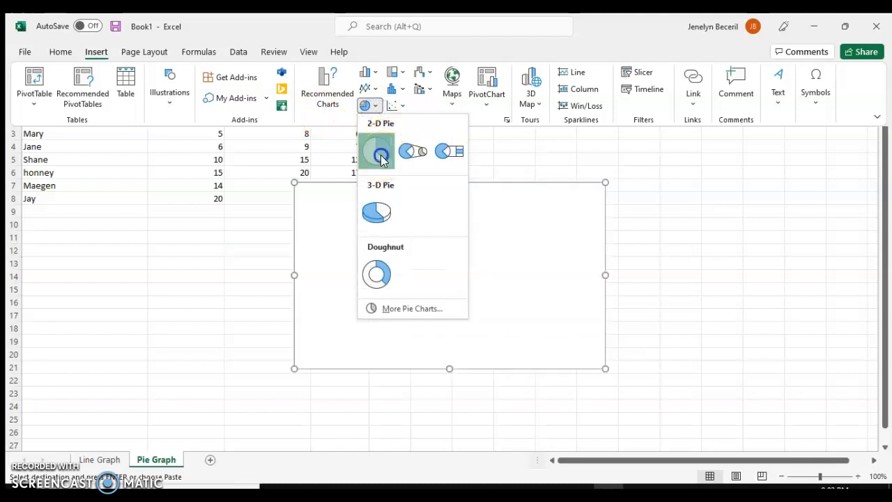
{"action": "left_click", "coordinate": [379, 150]}
- Open the pie chart's data source and add a new series named from cell B1, Scores #1
{"action": "left_click", "coordinate": [415, 237]}
{"action": "right_click", "coordinate": [414, 237]}
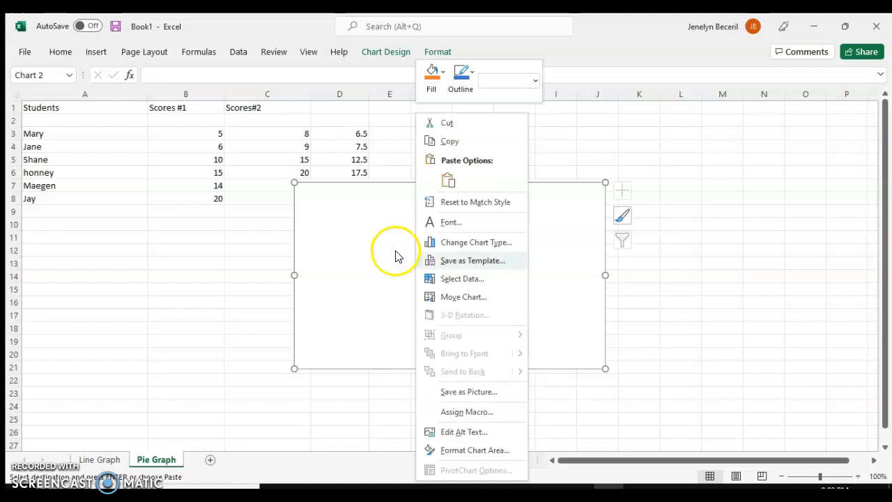
{"action": "left_click", "coordinate": [450, 278]}
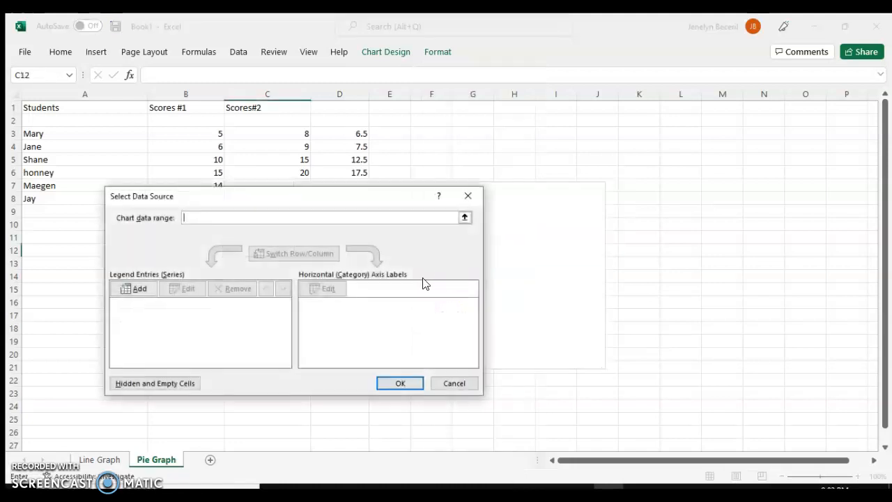
{"action": "left_click", "coordinate": [140, 289]}
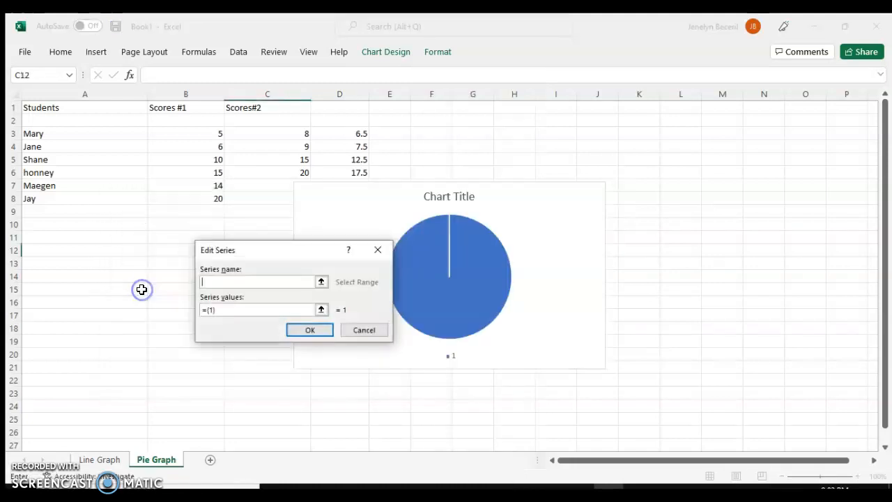
{"action": "left_click", "coordinate": [321, 283]}
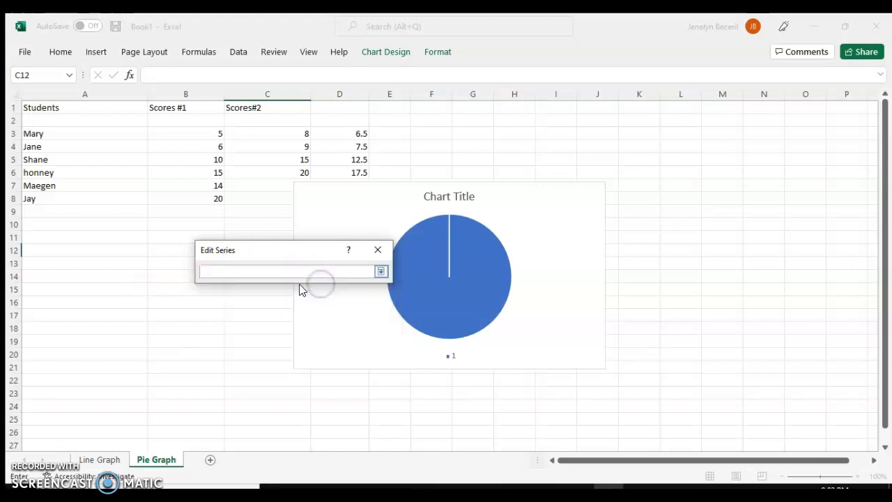
{"action": "left_click", "coordinate": [186, 107]}
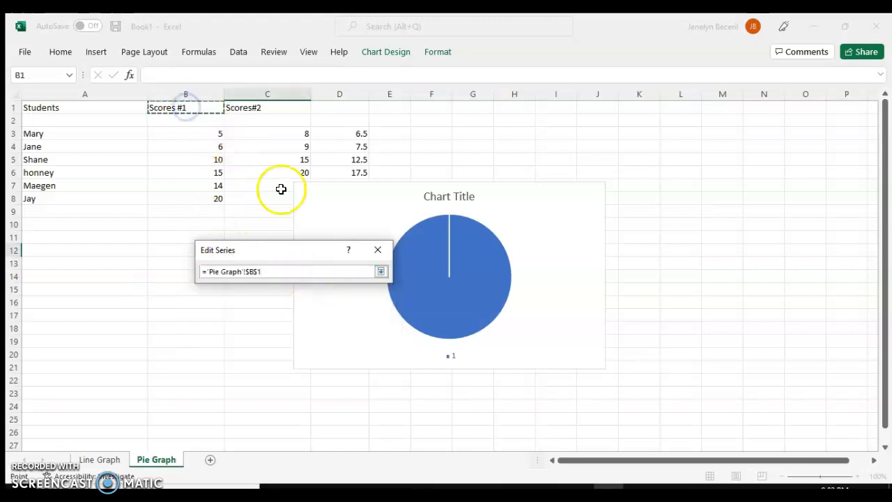
{"action": "left_click", "coordinate": [381, 272]}
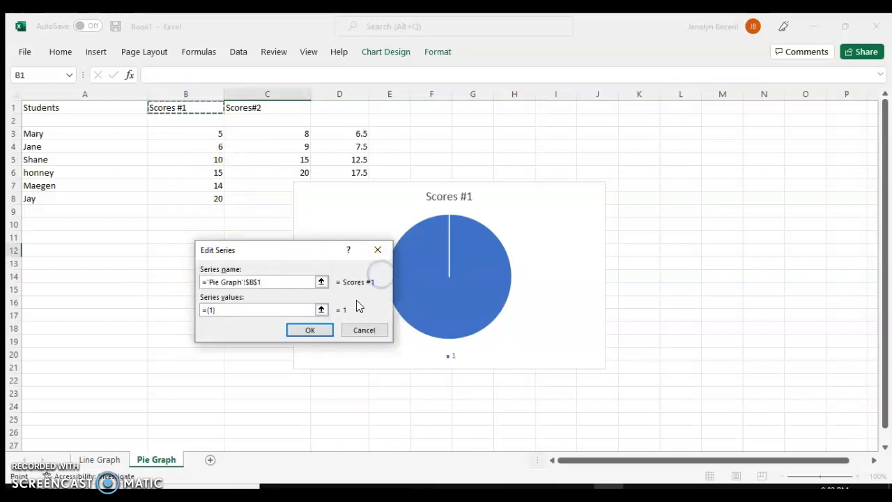
- Set the series values to cells B3:B8 and confirm the chart data source
{"action": "left_click", "coordinate": [321, 310]}
{"action": "left_click_drag", "start_coordinate": [218, 137], "coordinate": [199, 198]}
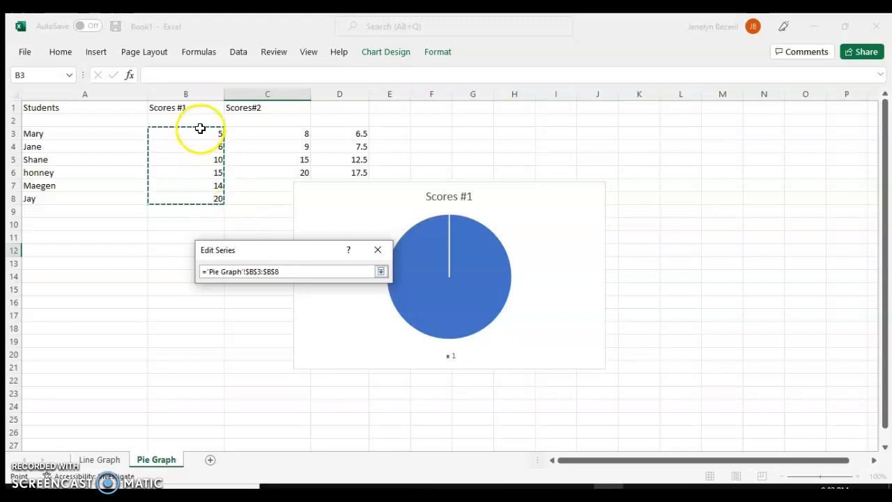
{"action": "left_click", "coordinate": [380, 271]}
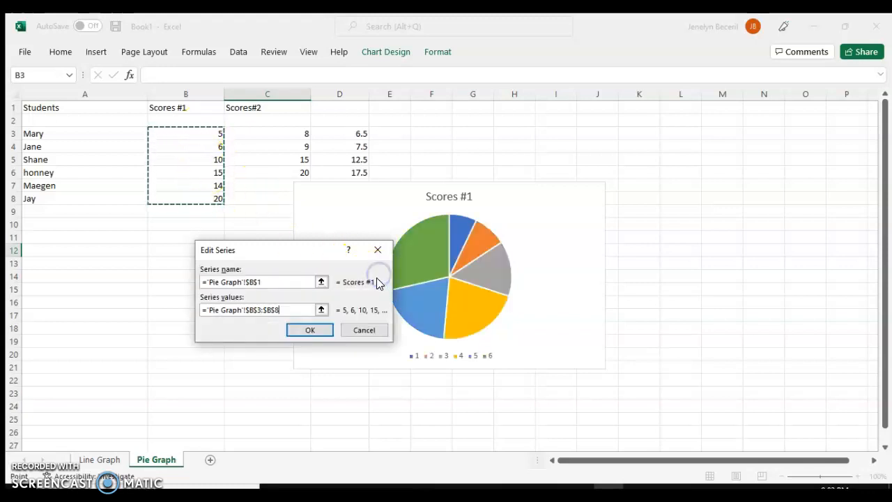
{"action": "left_click", "coordinate": [312, 331]}
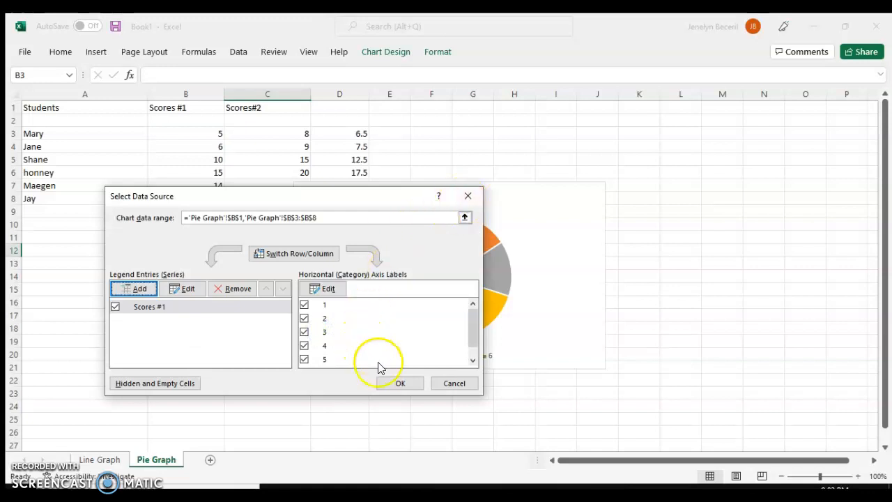
{"action": "left_click", "coordinate": [389, 382]}
{"action": "left_click", "coordinate": [685, 306]}
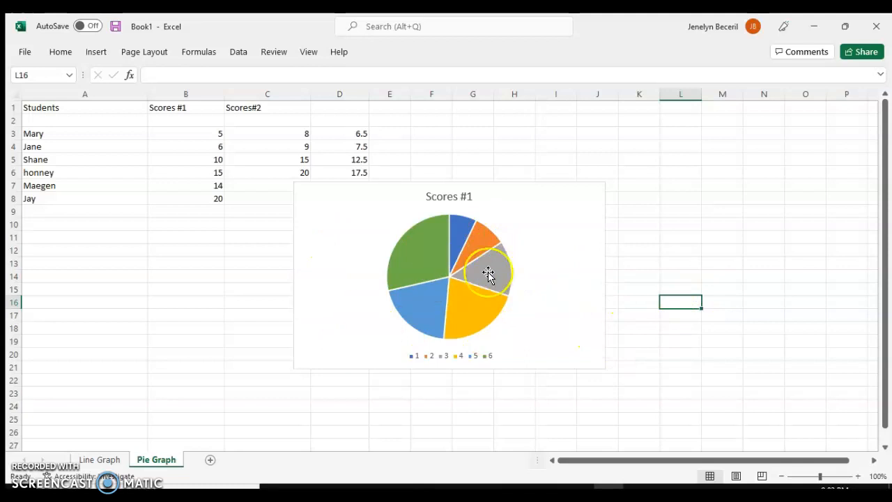
- Move the pie chart slightly right and down on the sheet
{"action": "left_click_drag", "start_coordinate": [520, 191], "coordinate": [562, 200]}
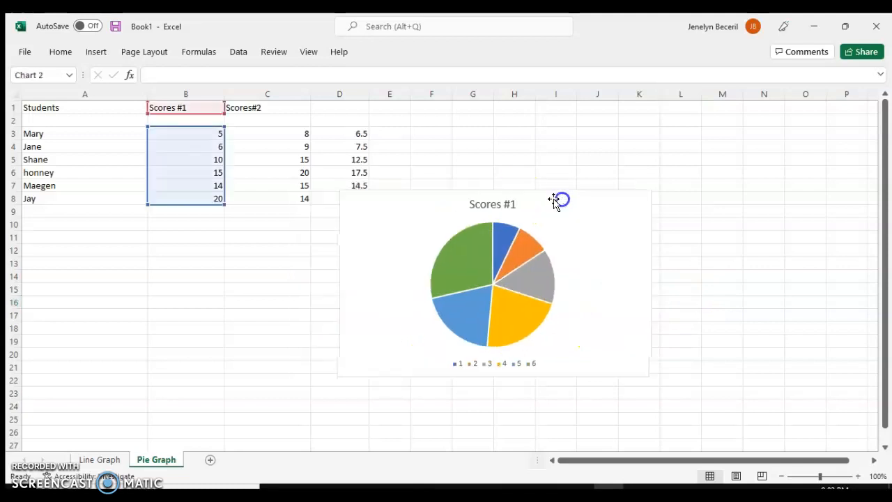
{"action": "left_click_drag", "start_coordinate": [542, 233], "coordinate": [534, 234]}
{"action": "left_click", "coordinate": [535, 165]}
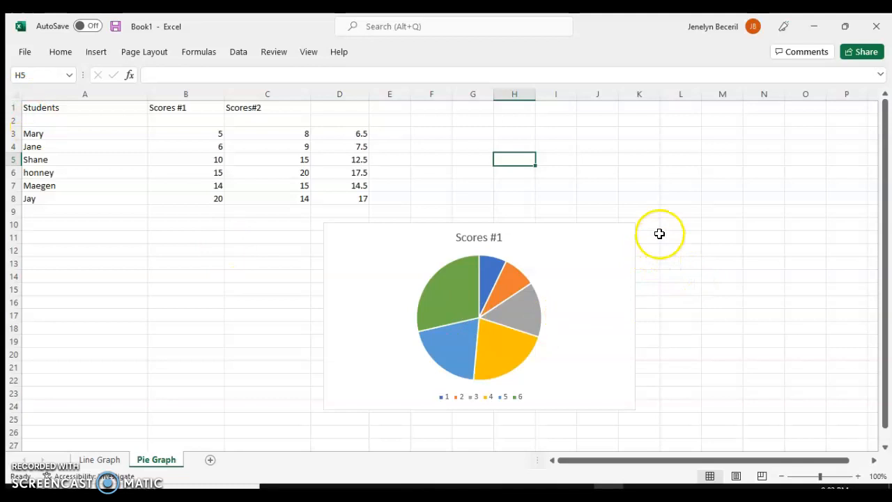
- Check the sheet's page layout in Page Break Preview and print preview, then return to normal view
{"action": "left_click", "coordinate": [762, 477]}
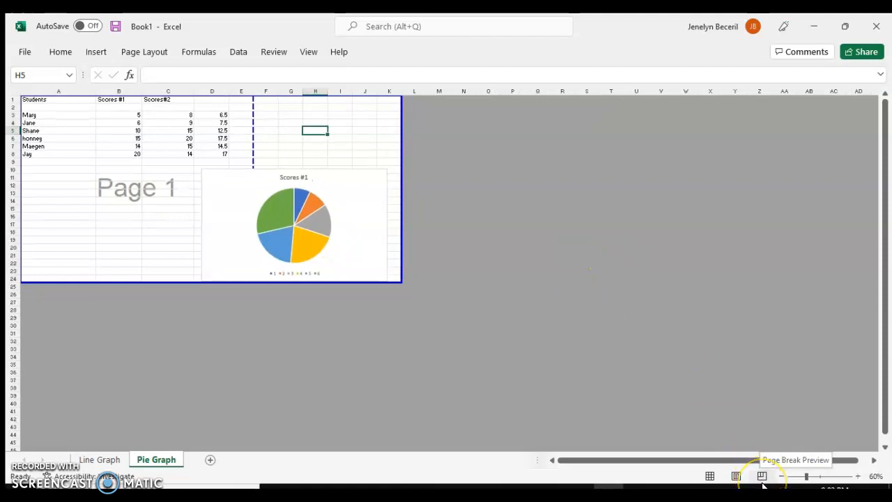
{"action": "left_click", "coordinate": [709, 475]}
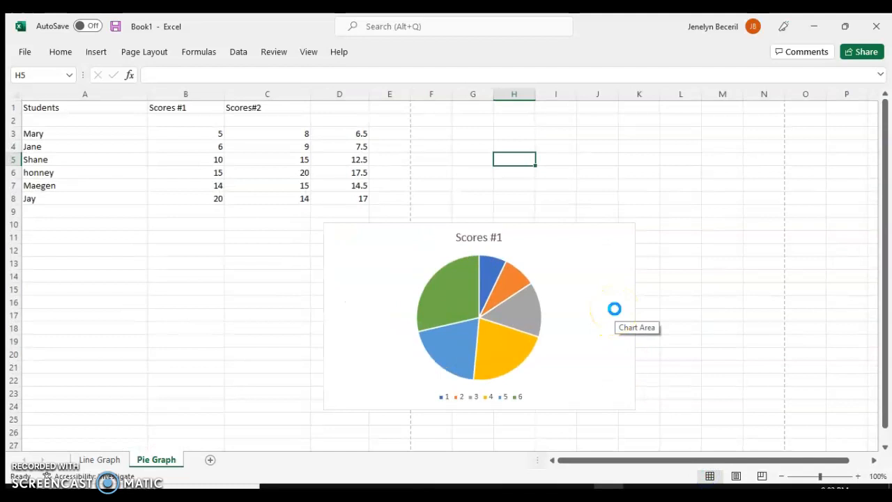
{"action": "key", "text": "ctrl+p"}
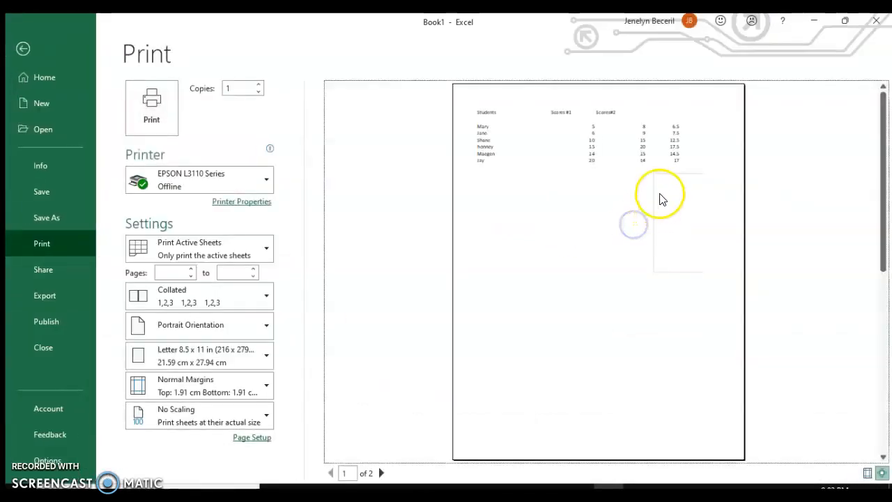
{"action": "left_click", "coordinate": [23, 48]}
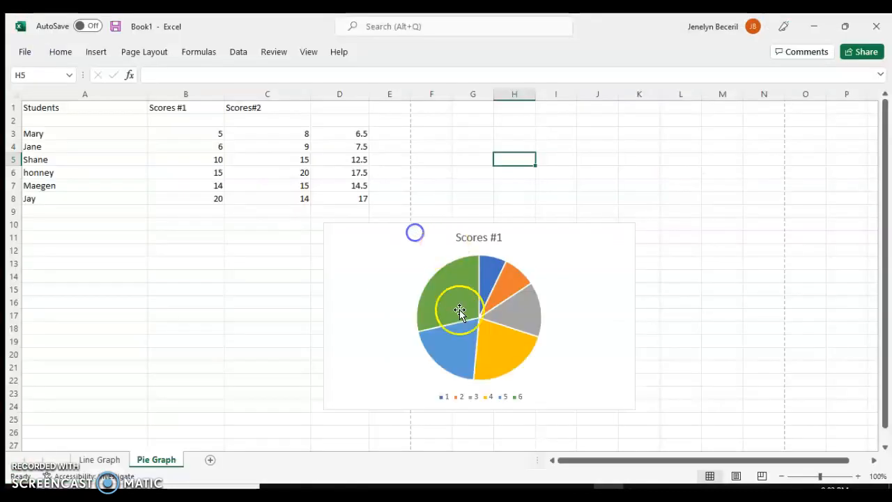
- Move the pie chart beneath the student table and preview printing the selected chart before minimizing the window
{"action": "left_click_drag", "start_coordinate": [542, 239], "coordinate": [279, 243]}
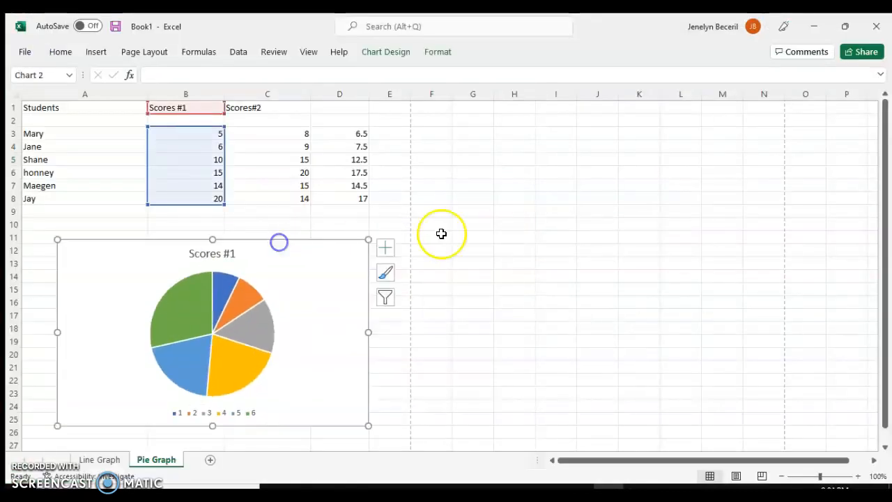
{"action": "key", "text": "ctrl+p"}
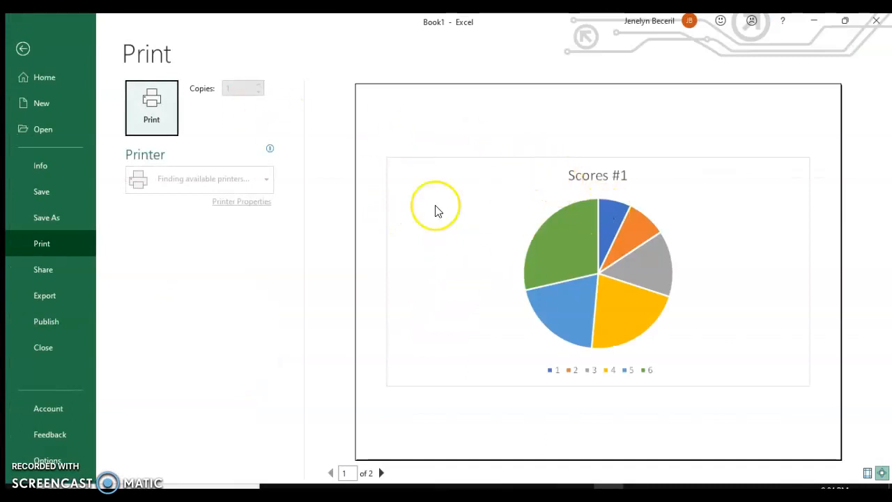
{"action": "left_click", "coordinate": [813, 23]}
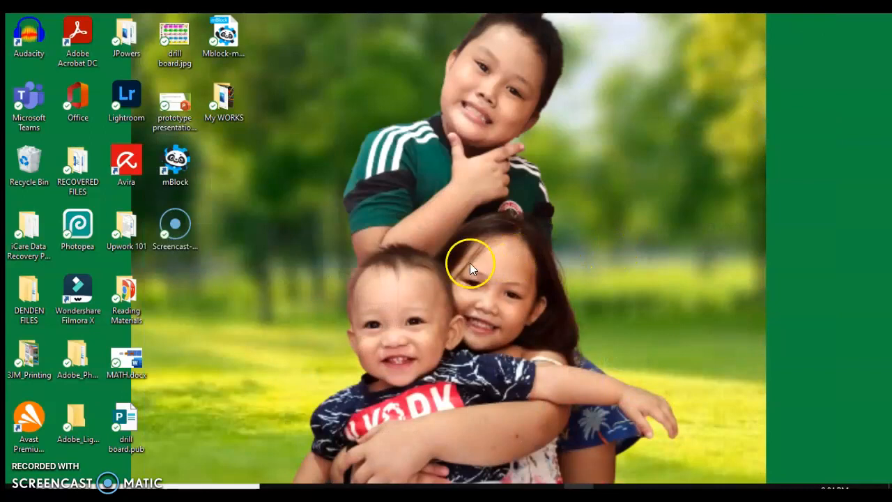